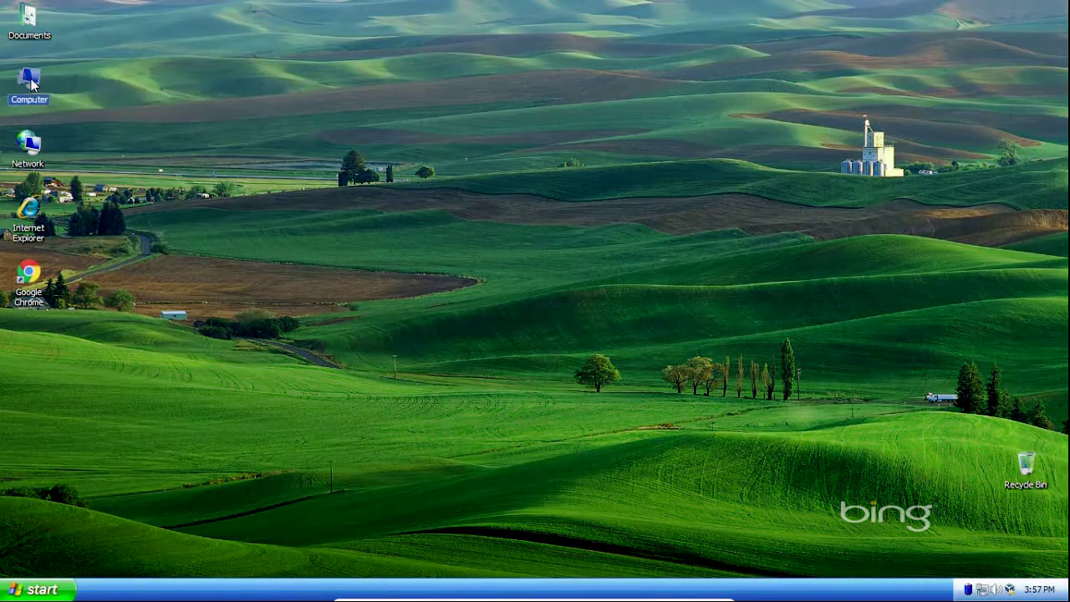
View this computer's system properties, then close the window without changes.
right_click(30, 79)
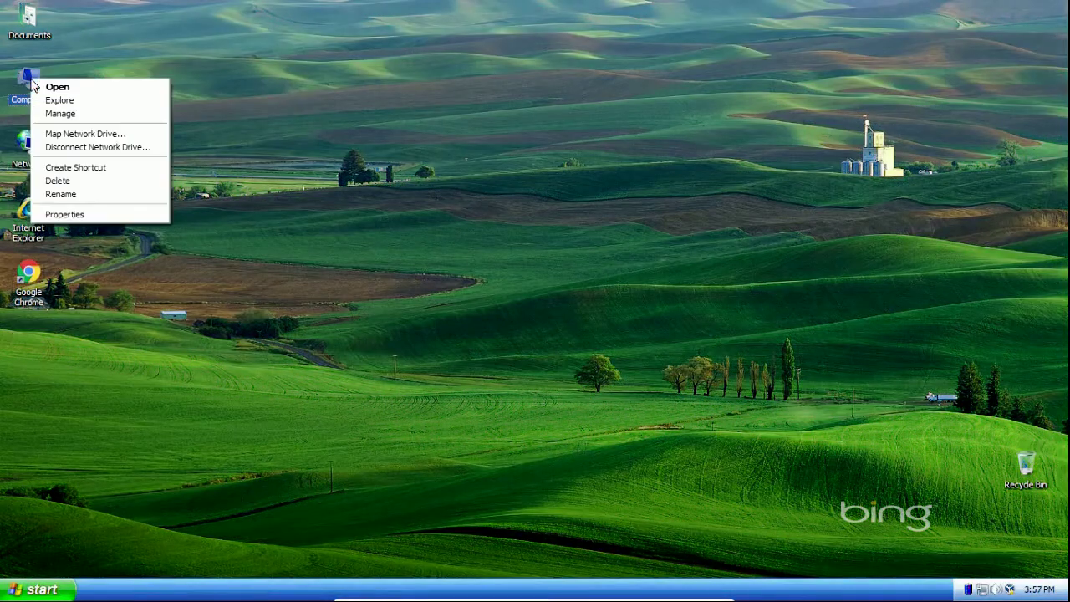
click(111, 216)
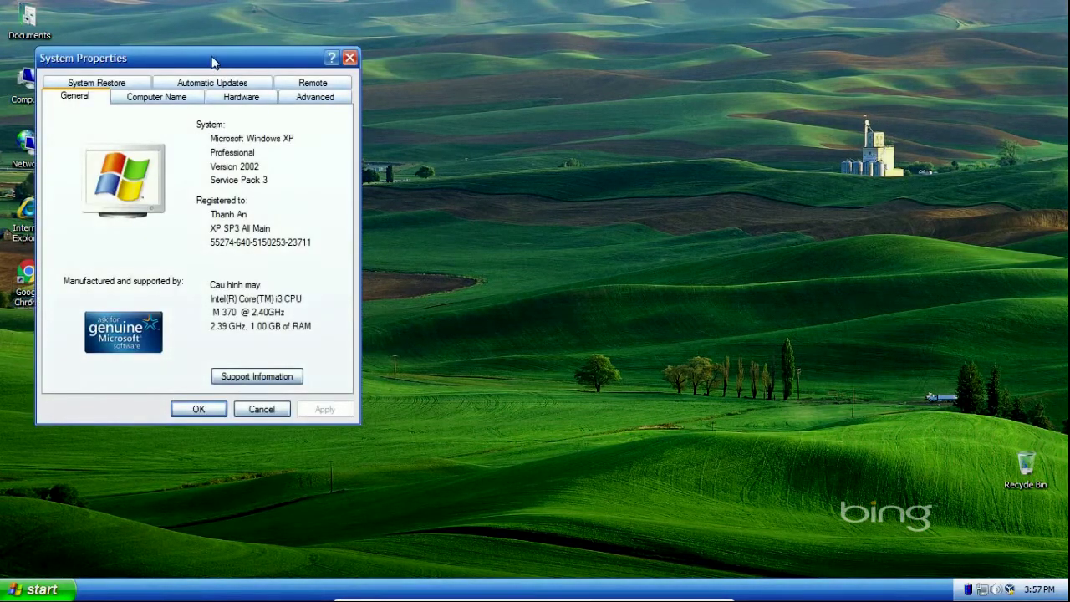
drag(213, 60, 462, 105)
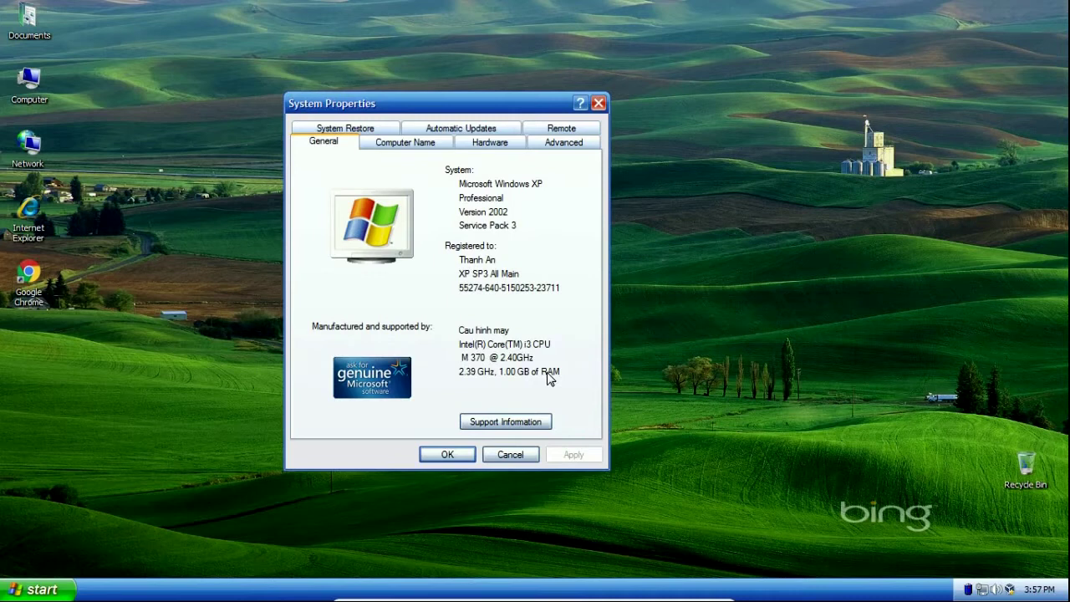
click(507, 455)
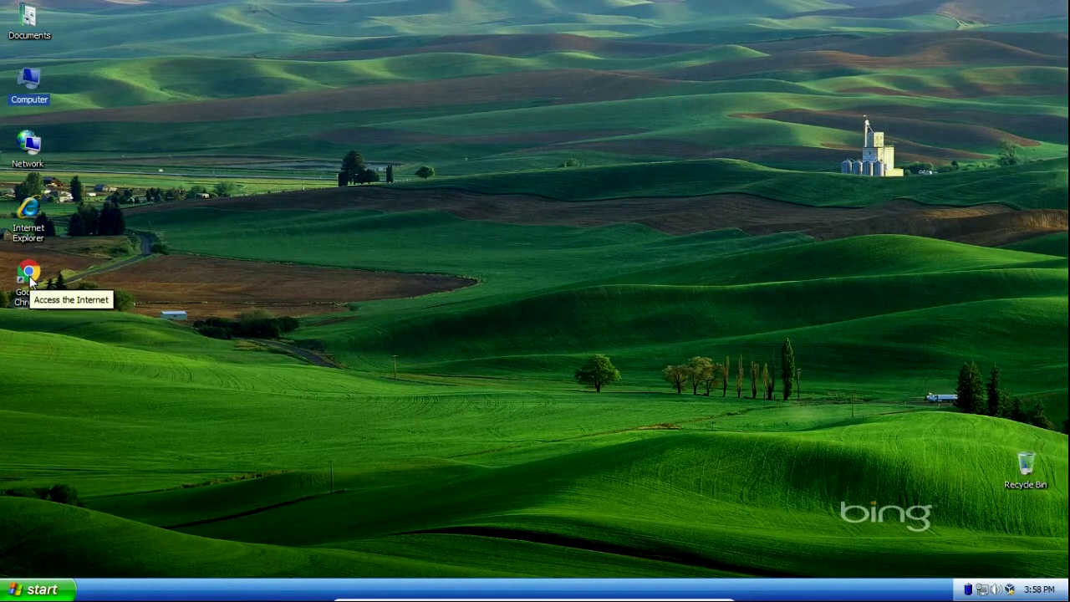
Launch Google Chrome, dismiss the unsupported-updates warning, and minimize the window.
double_click(30, 274)
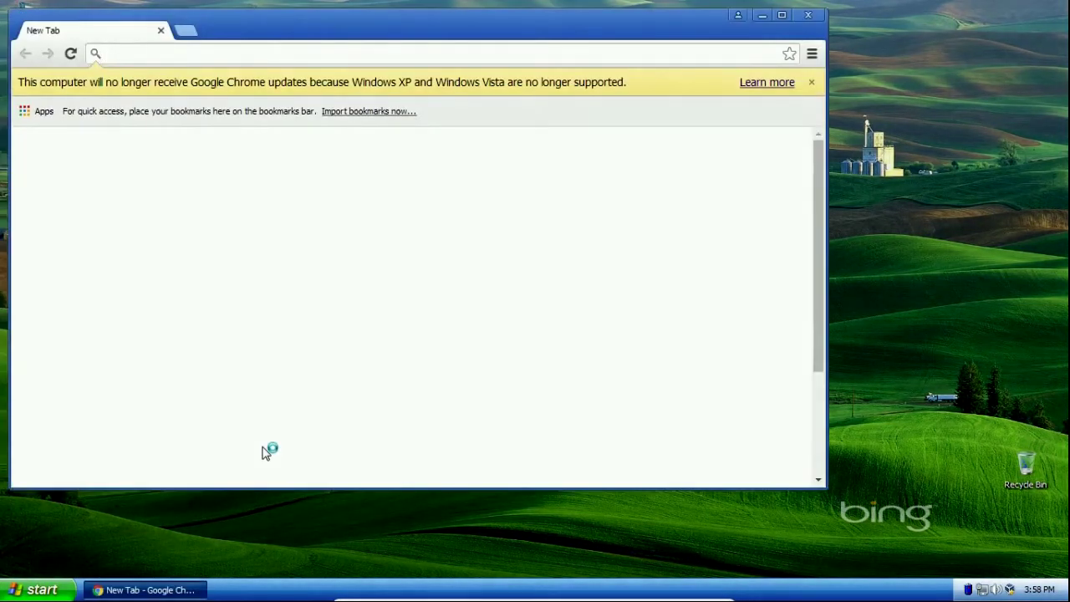
click(811, 82)
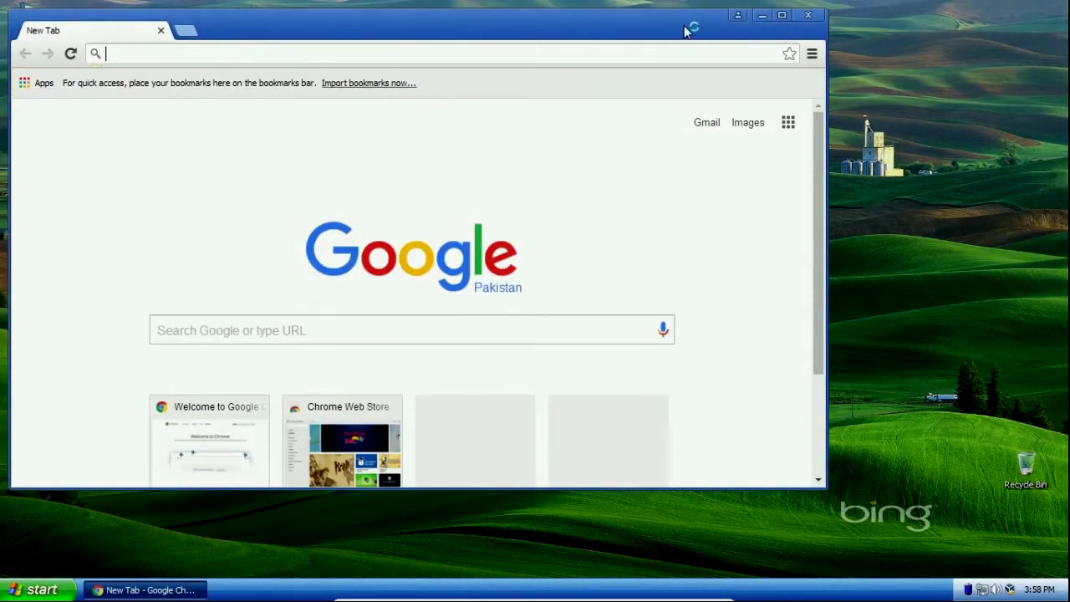
drag(679, 31, 766, 56)
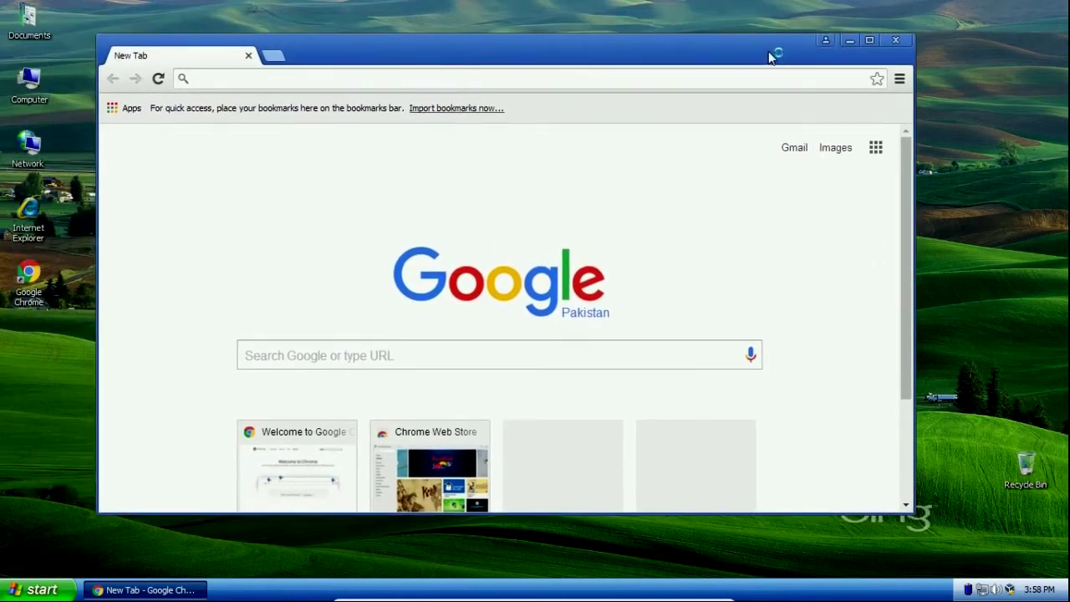
click(852, 38)
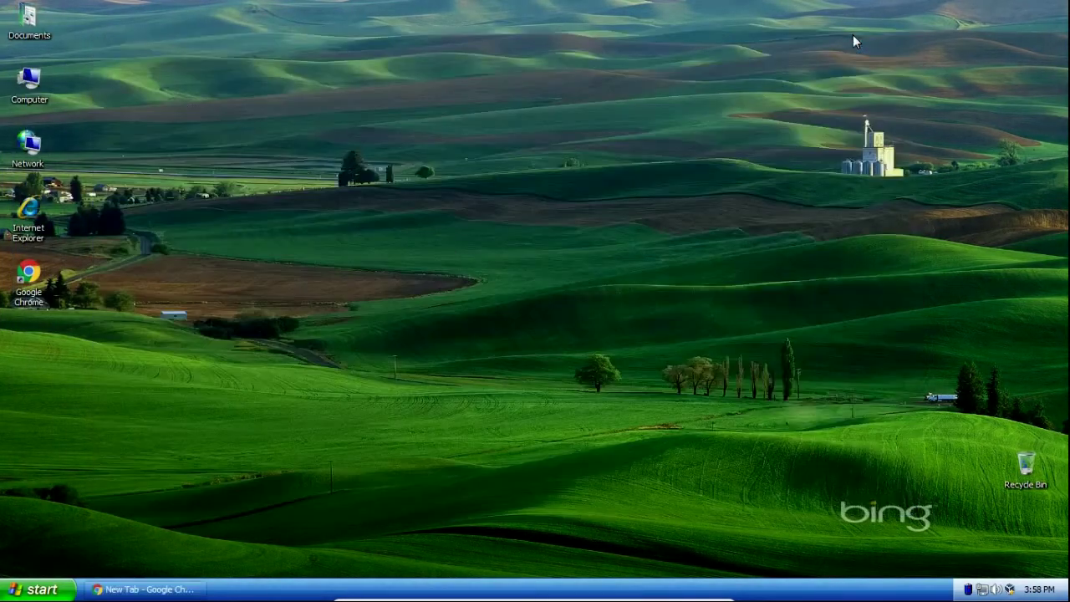
Launch Internet Explorer and search Bing for 'google chrome', accepting AutoComplete.
double_click(28, 214)
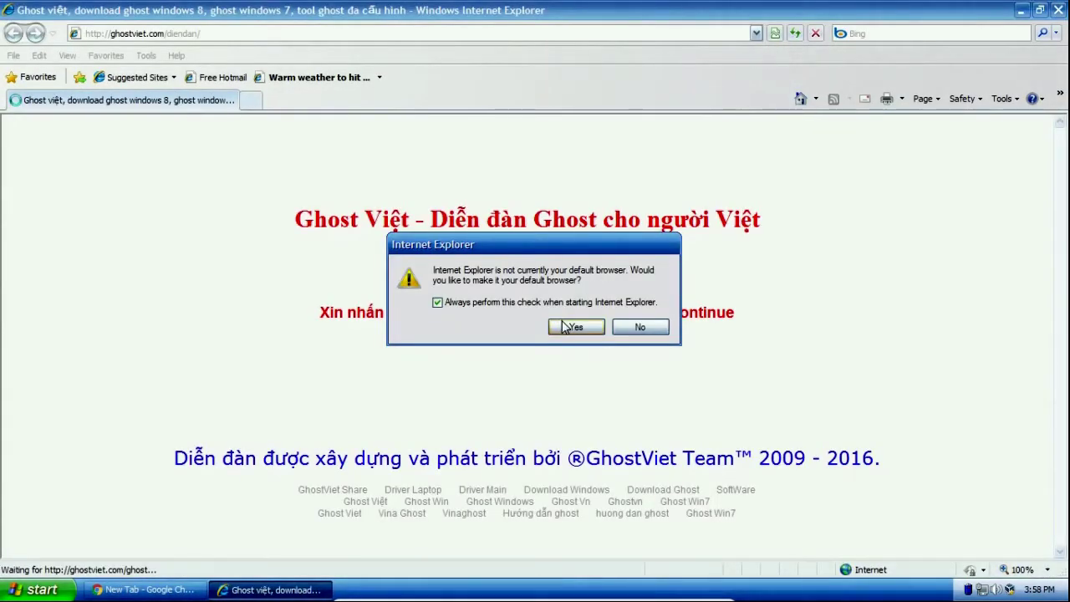
click(565, 327)
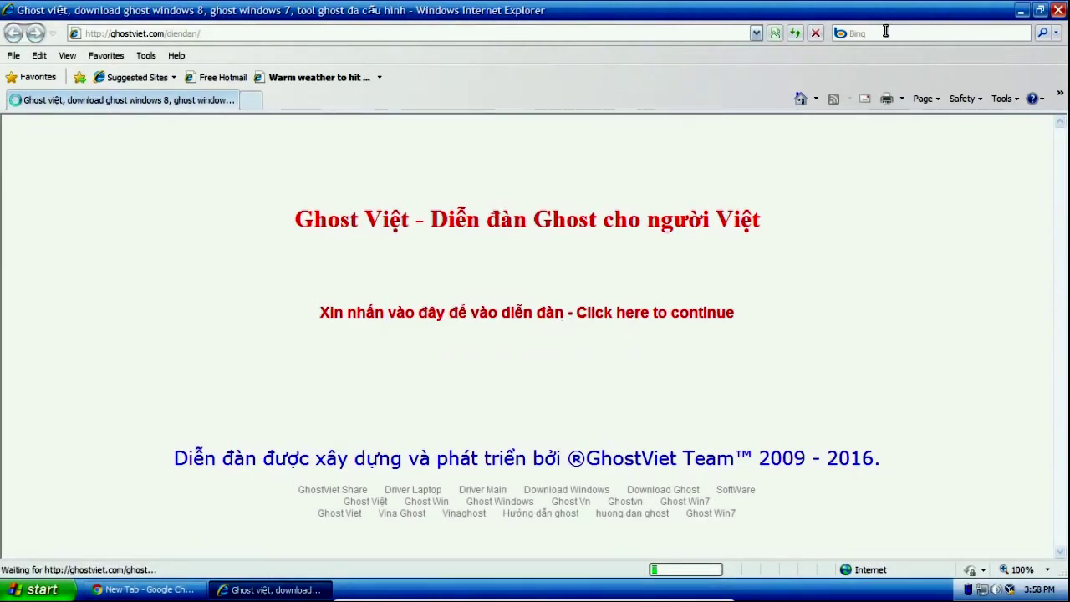
click(885, 31)
text(goo)
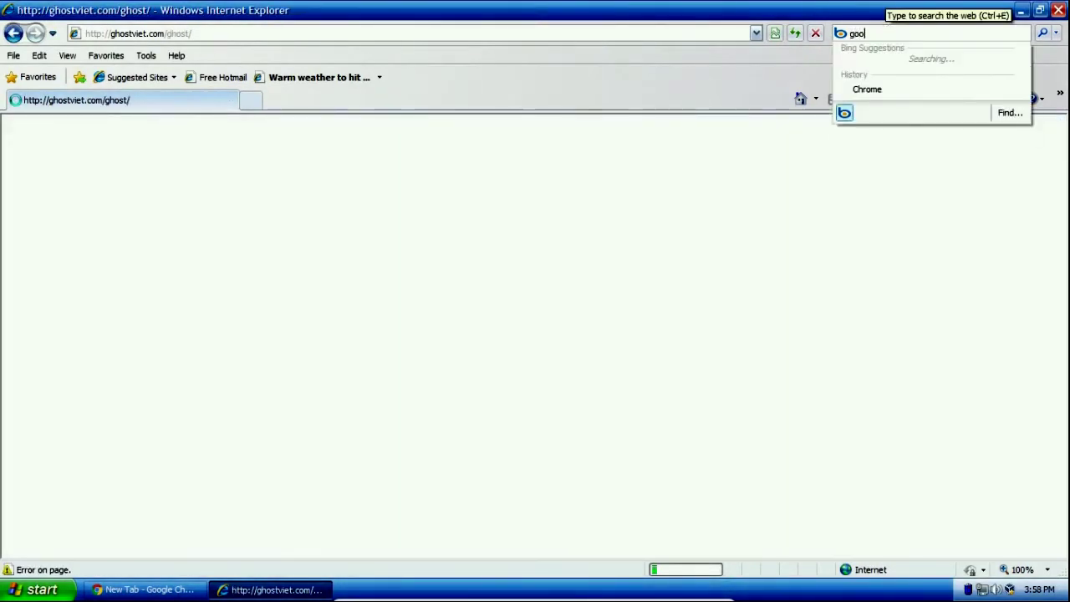
text(gle chrome)
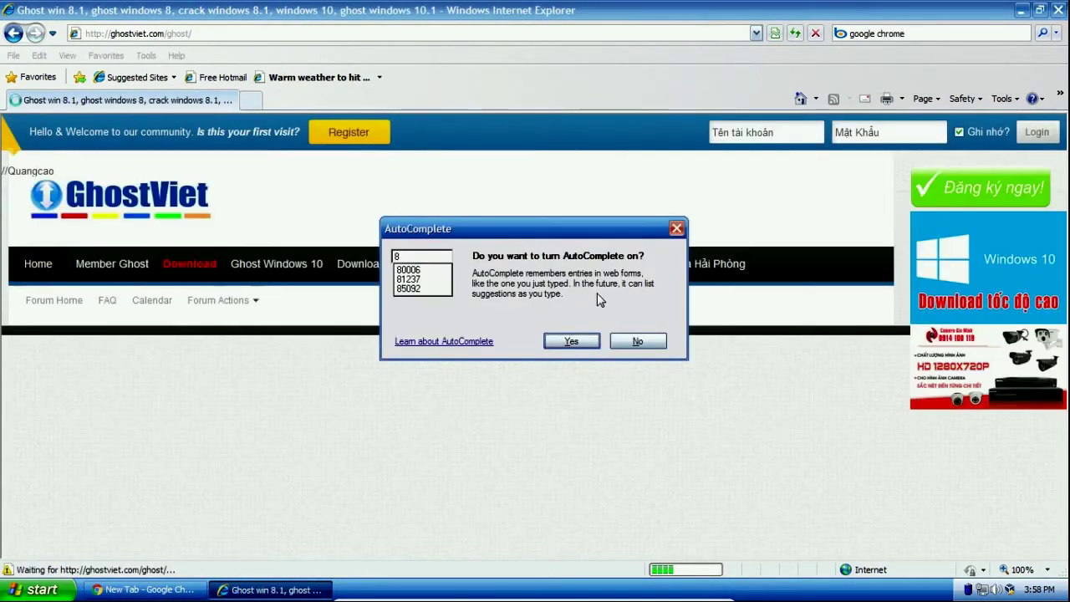
click(569, 343)
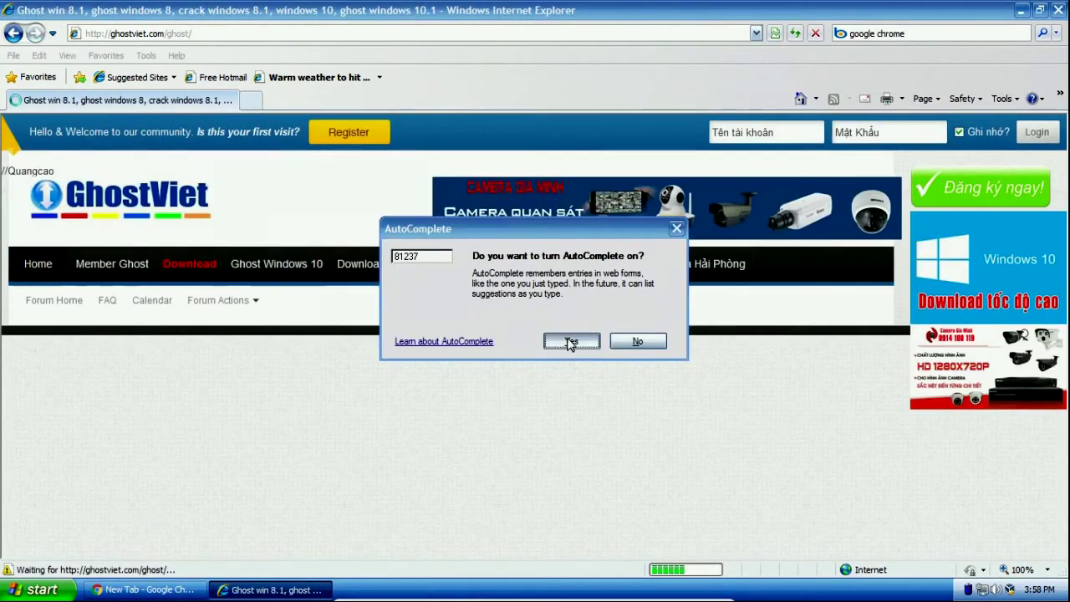
click(569, 341)
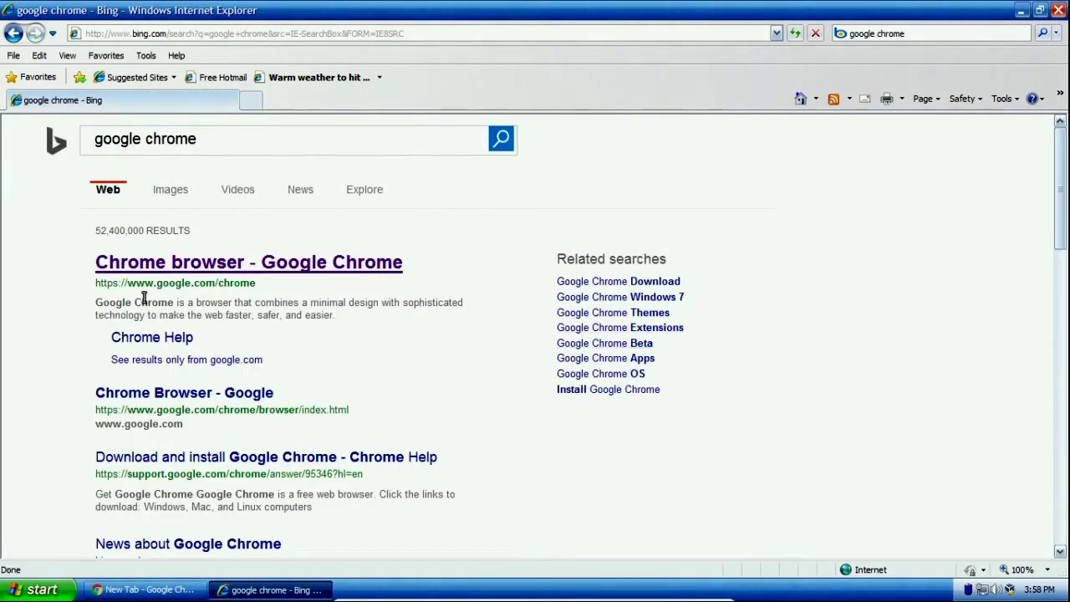
Open the 'Chrome browser - Google Chrome' result.
click(173, 271)
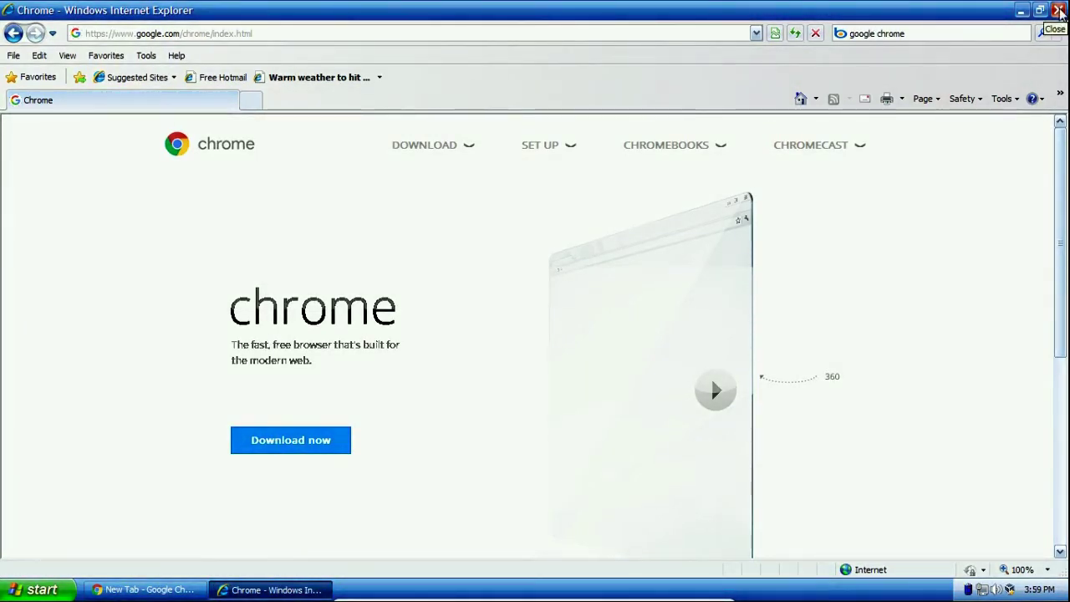
Close Internet Explorer, open hangout.google.com in maximized Chrome, and go to Sign in.
click(1058, 10)
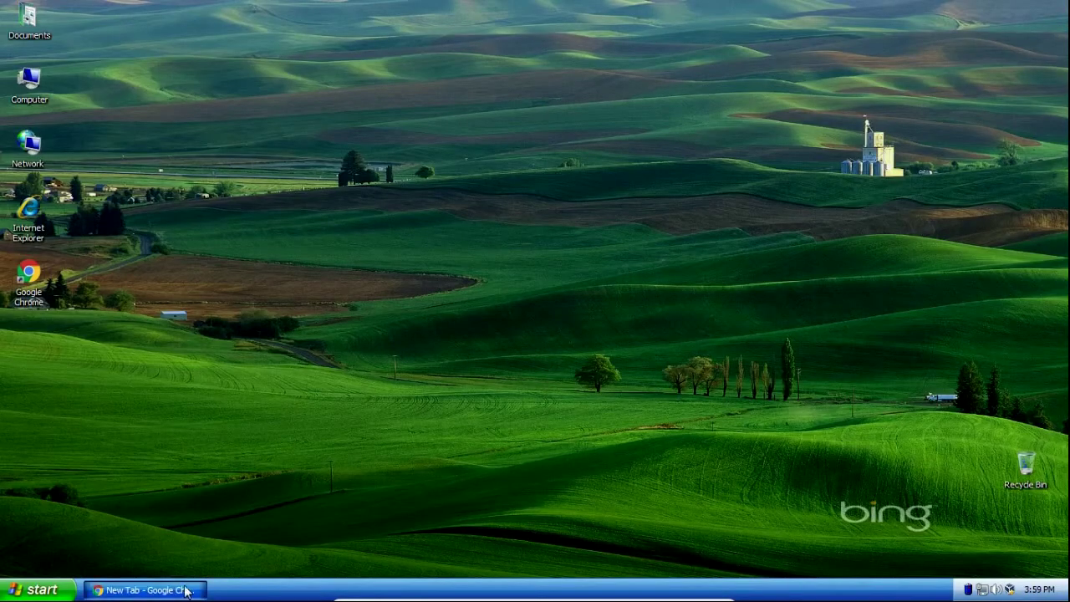
click(177, 590)
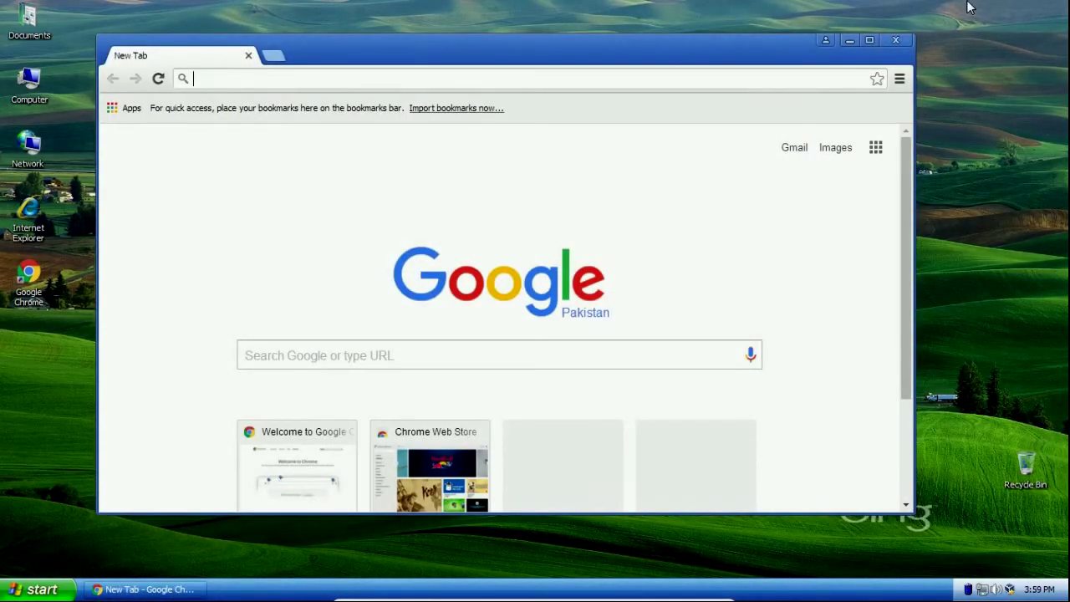
click(871, 40)
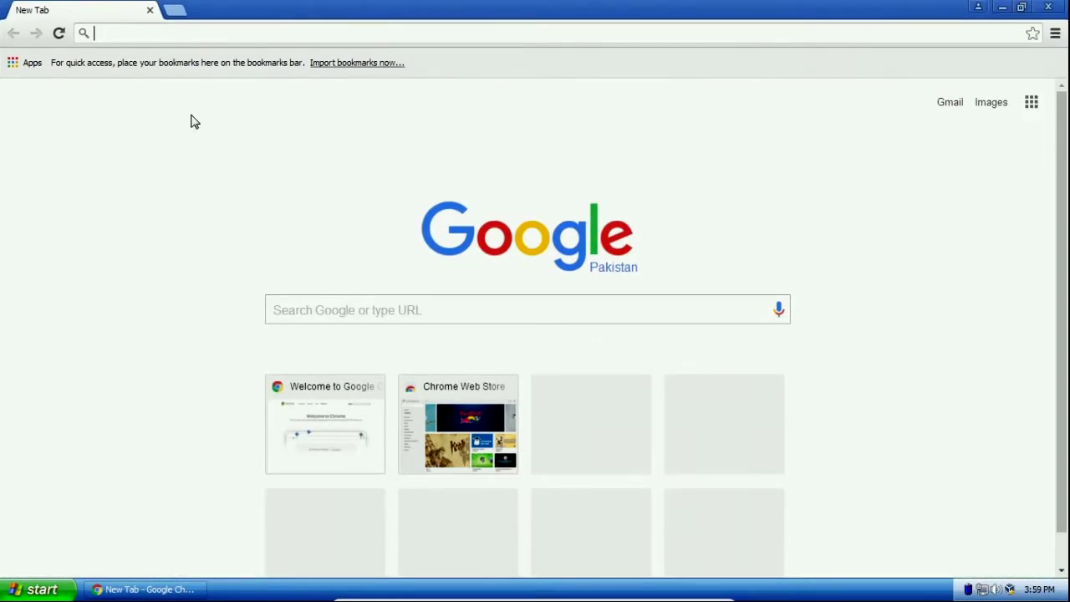
text(han)
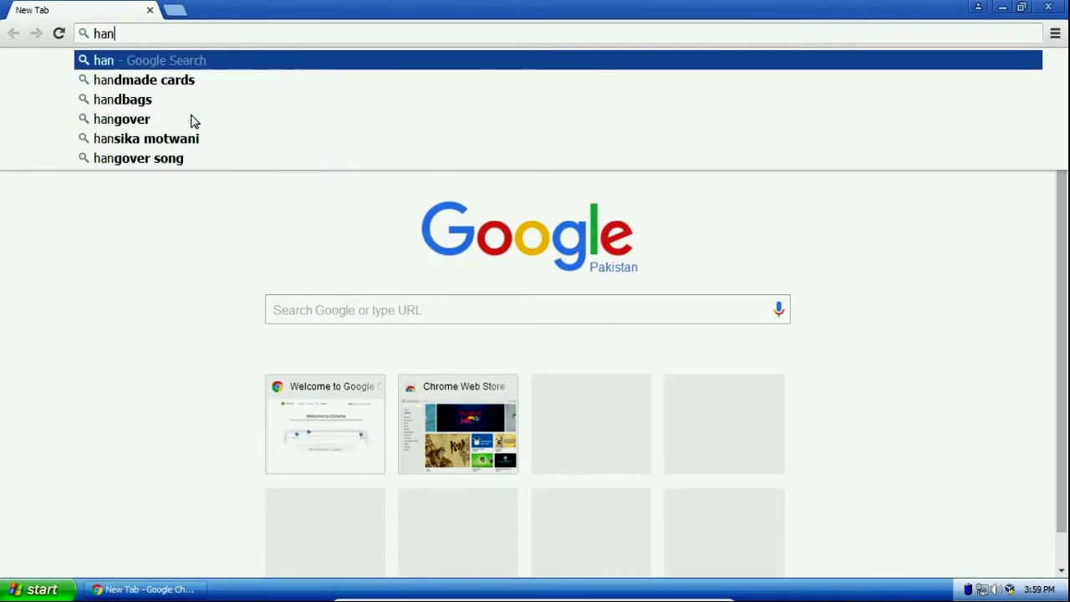
text(gout)
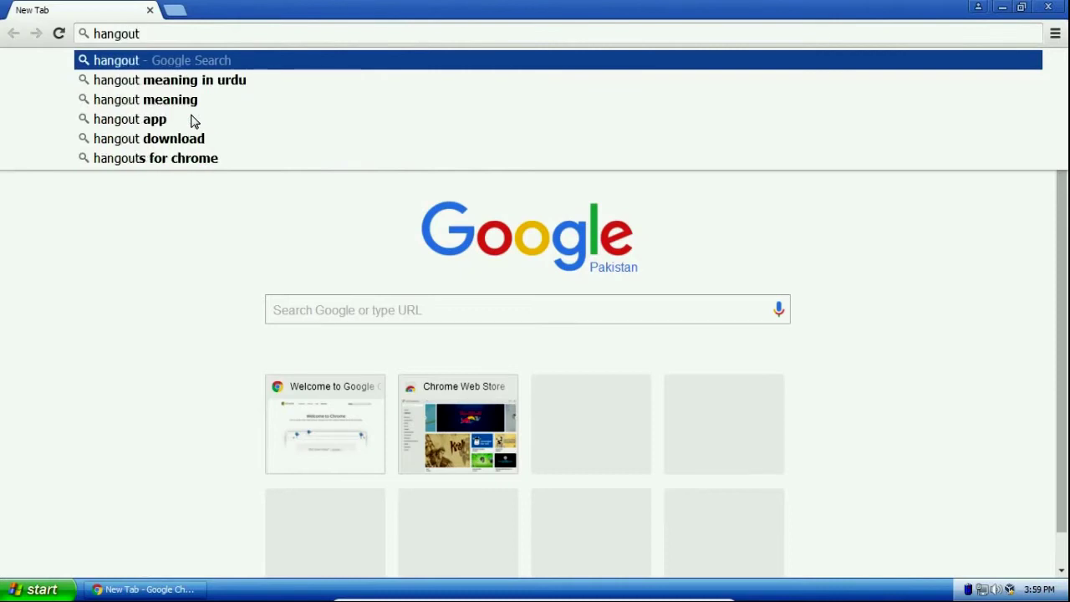
text(.google.)
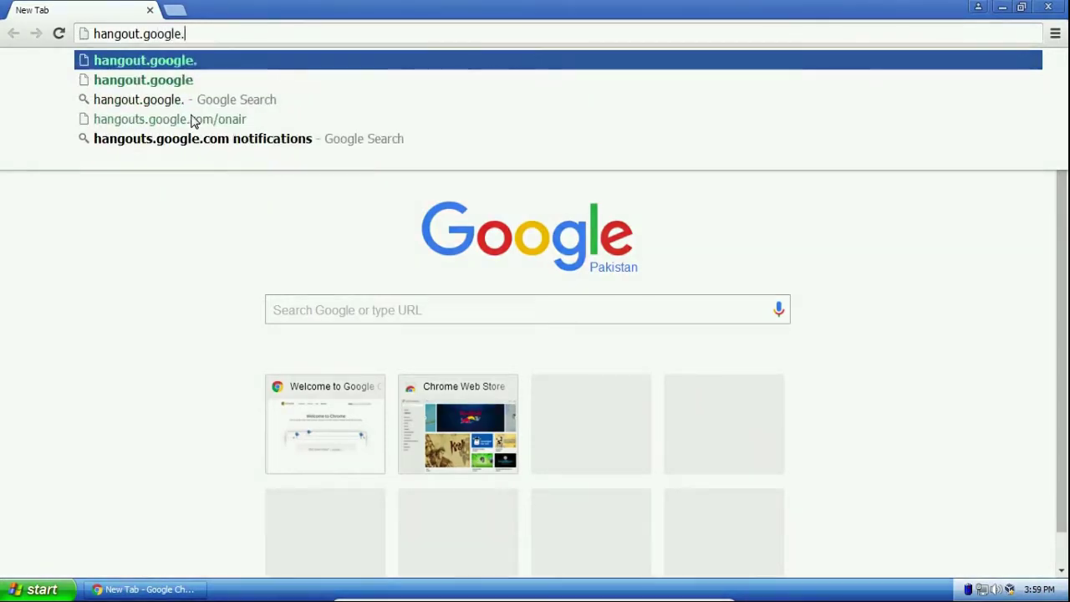
text(com)
key(Return)
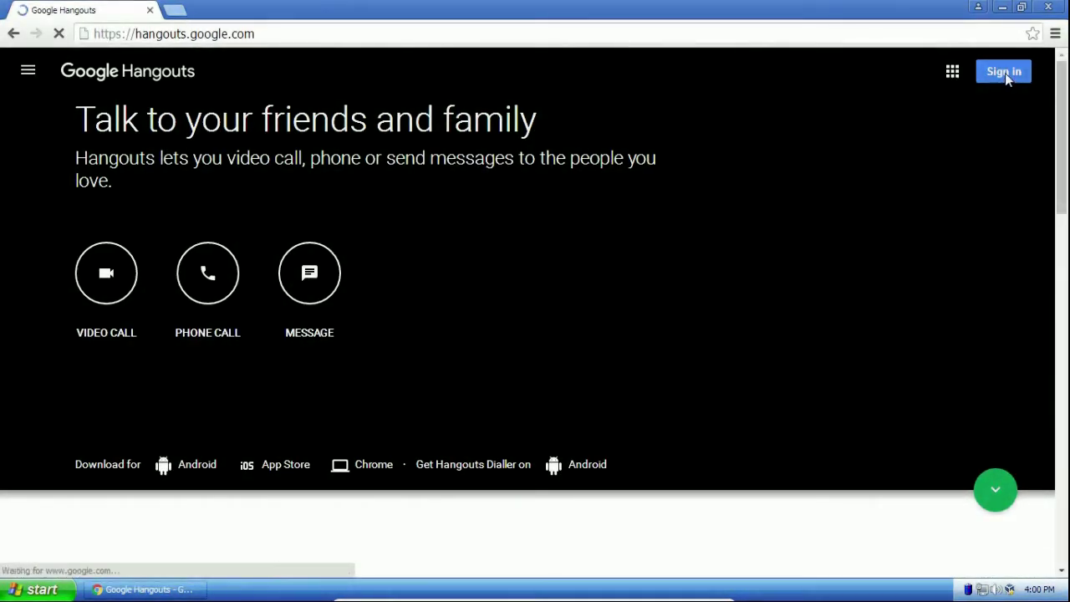
click(1005, 74)
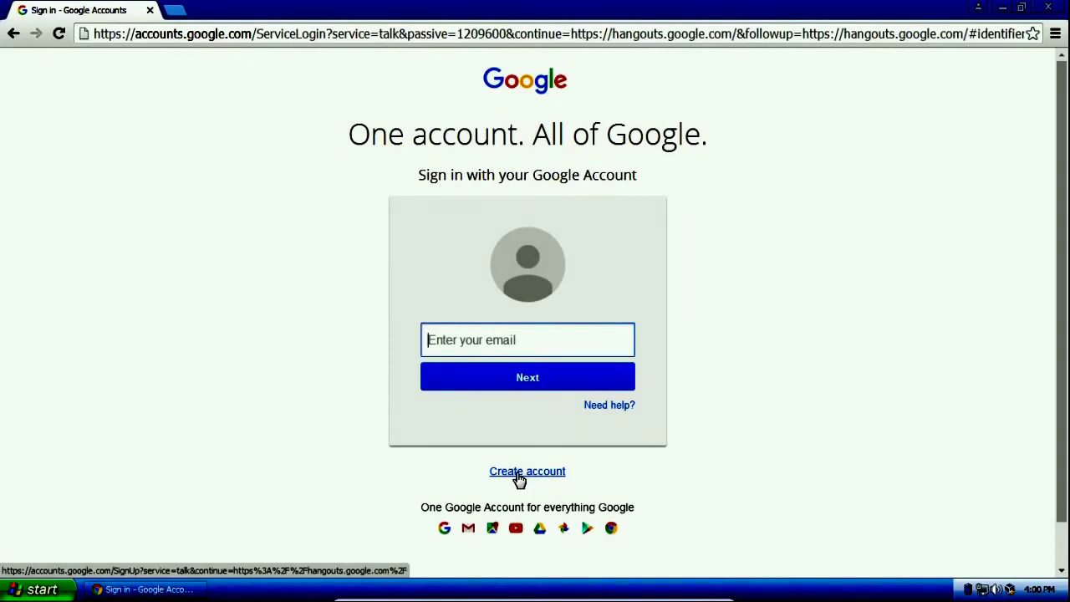
right_click(519, 479)
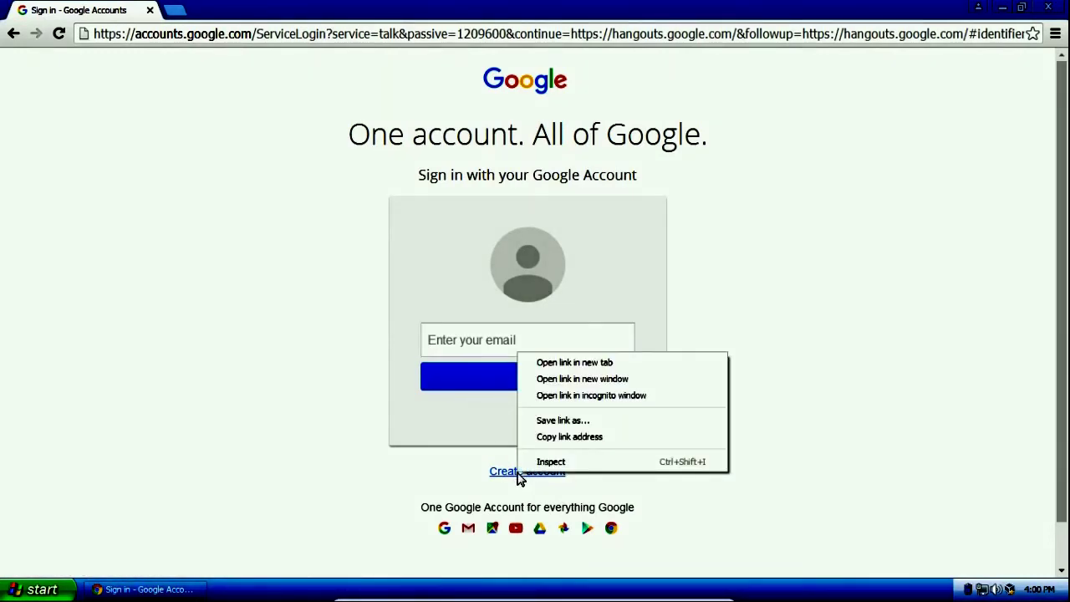
click(549, 368)
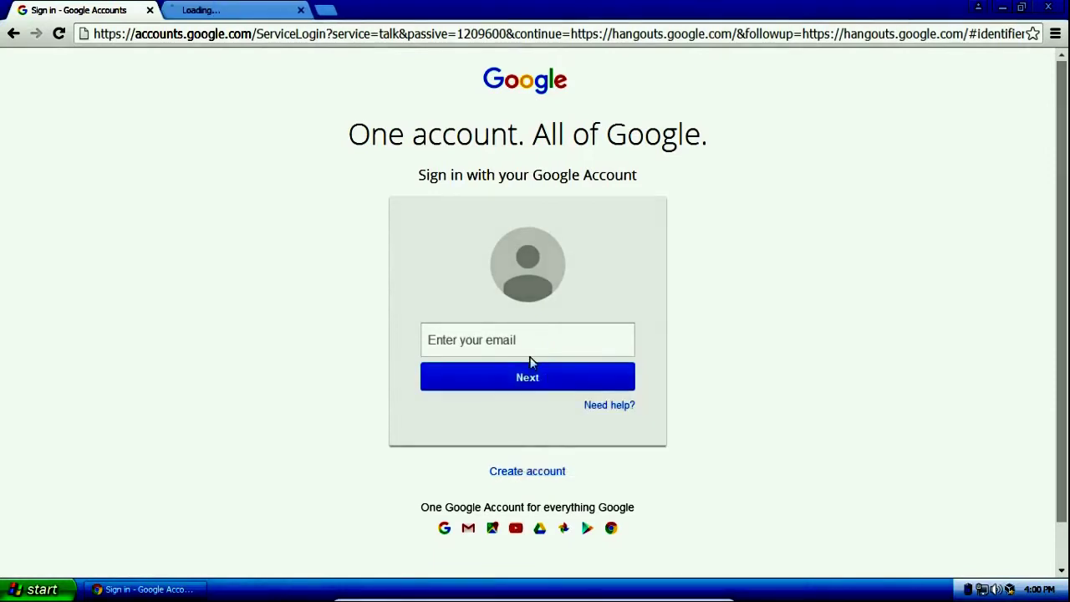
click(239, 7)
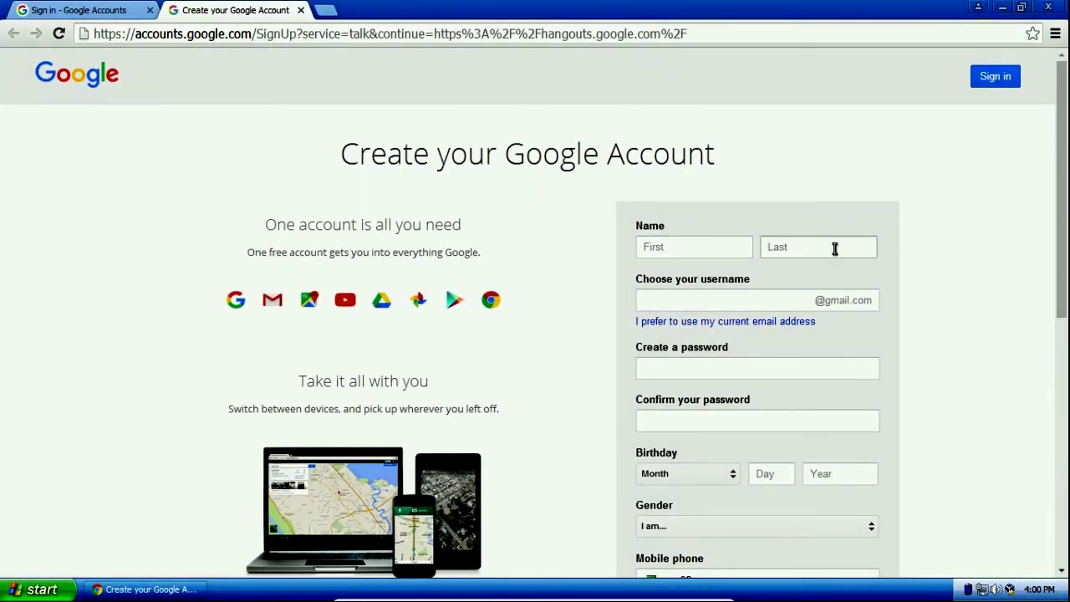
click(678, 302)
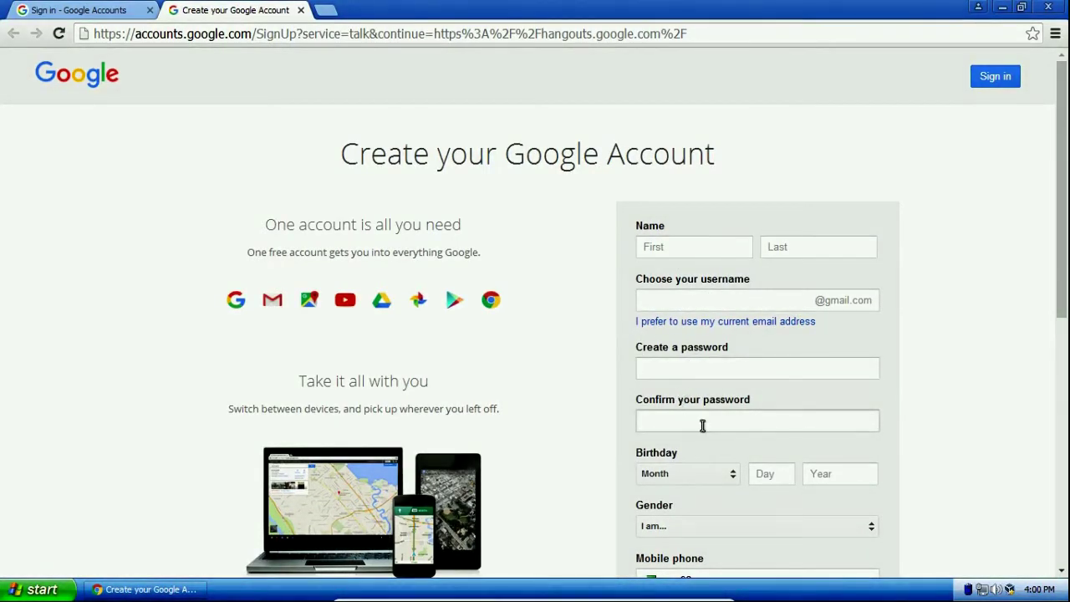
scroll(1067, 359, down, 3)
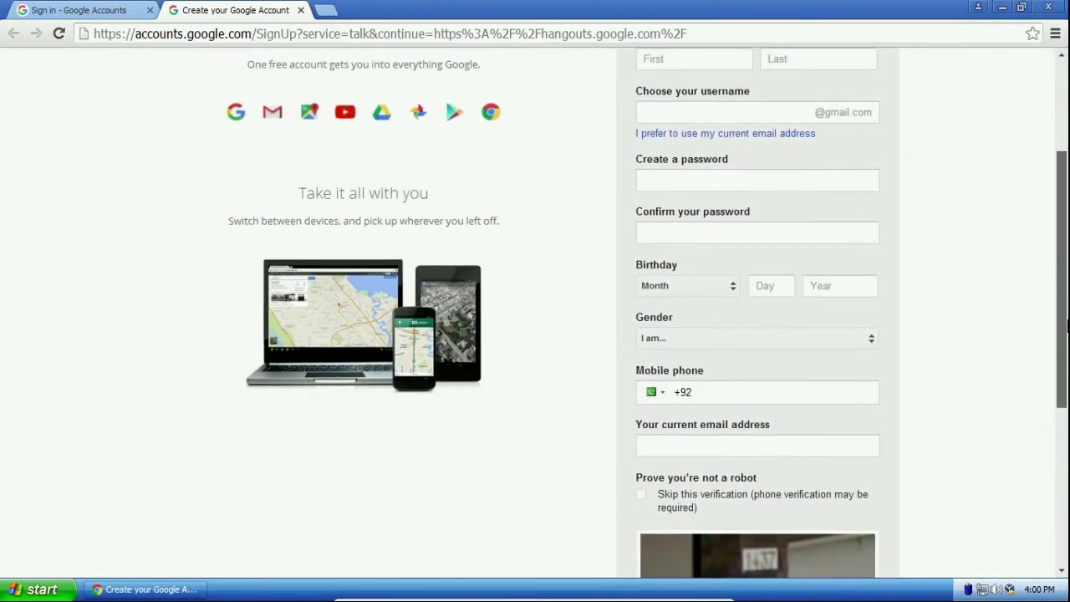
mouse_move(1067, 350)
mouse_down()
mouse_move(1067, 507)
mouse_move(1067, 129)
mouse_up()
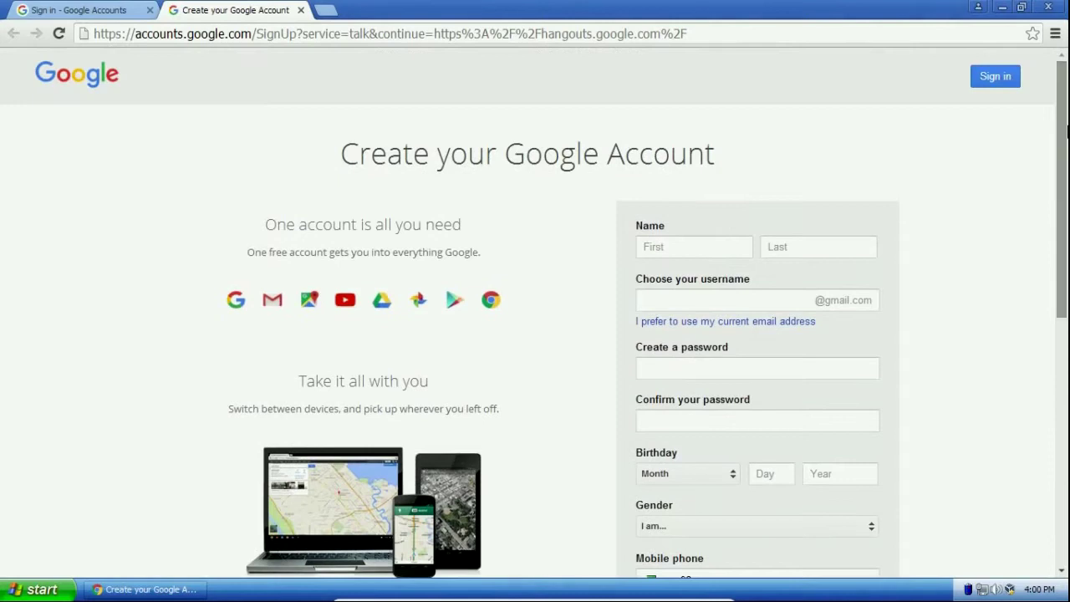
click(300, 10)
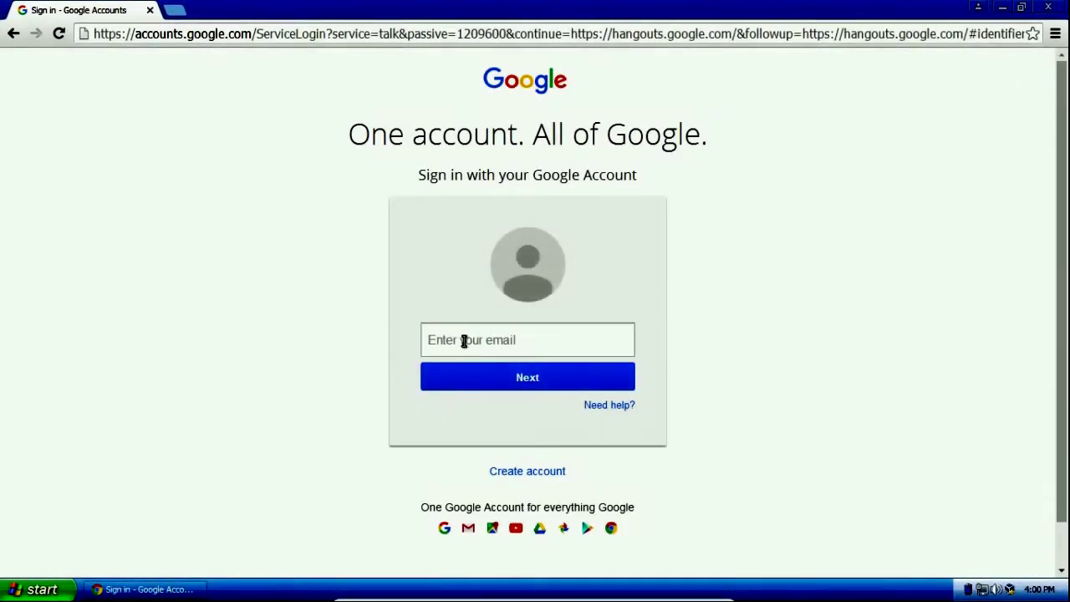
Enter the account's email address and continue to the password step.
click(513, 331)
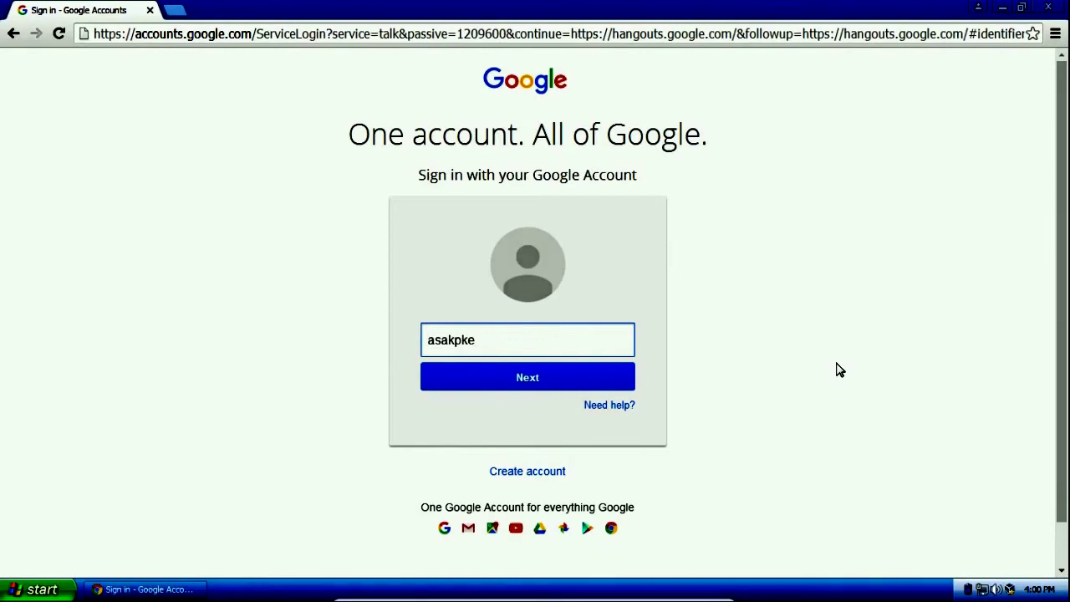
key(Return)
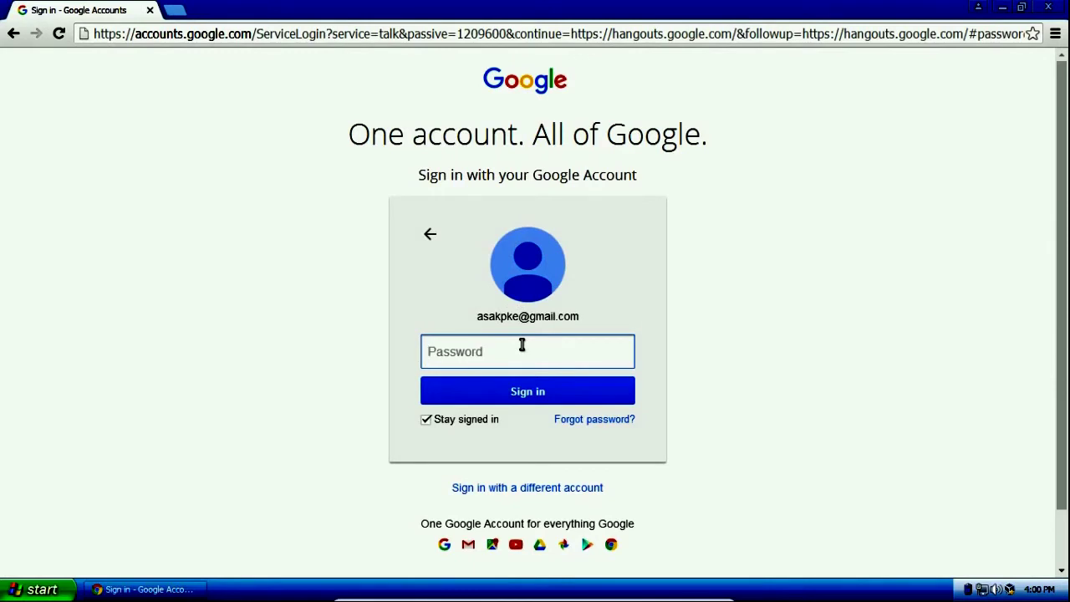
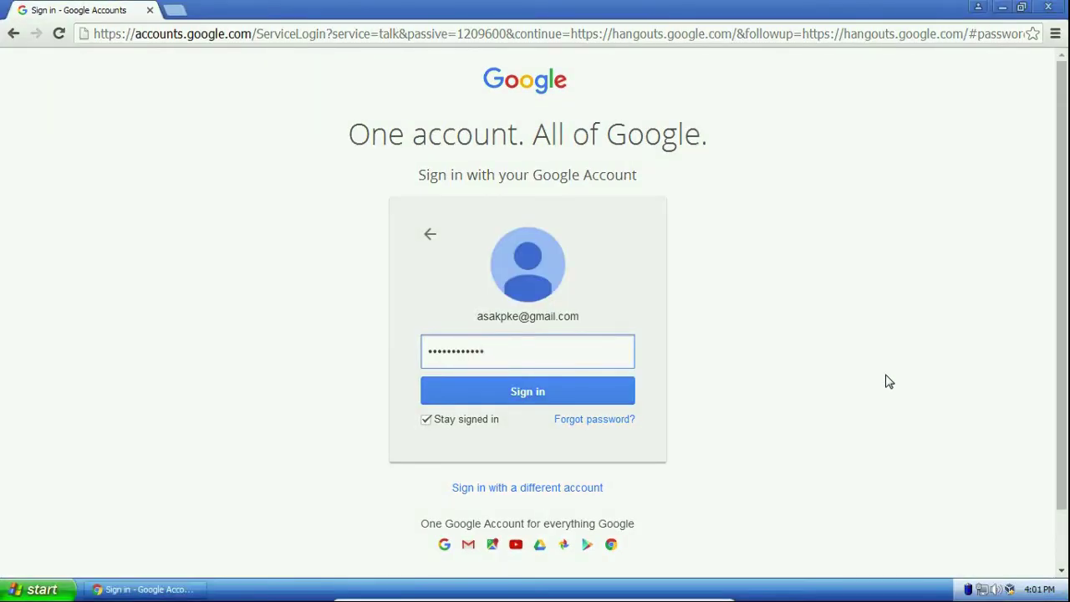
Enter the account password and submit it to sign in.
key(Return)
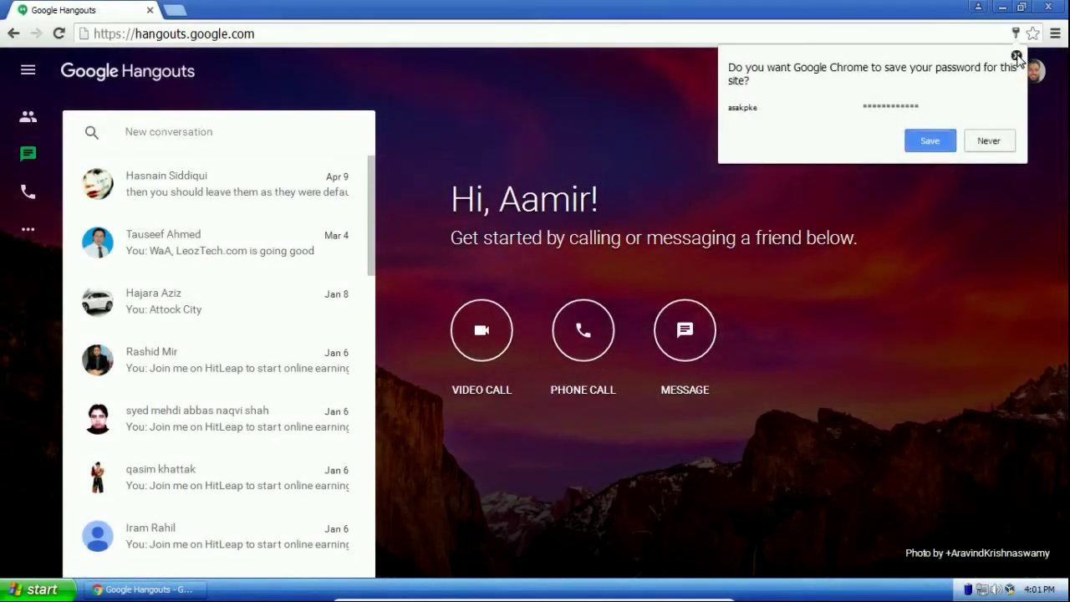
Dismiss the save-password offer and choose Hangouts On Air from the navigation menu.
click(1016, 56)
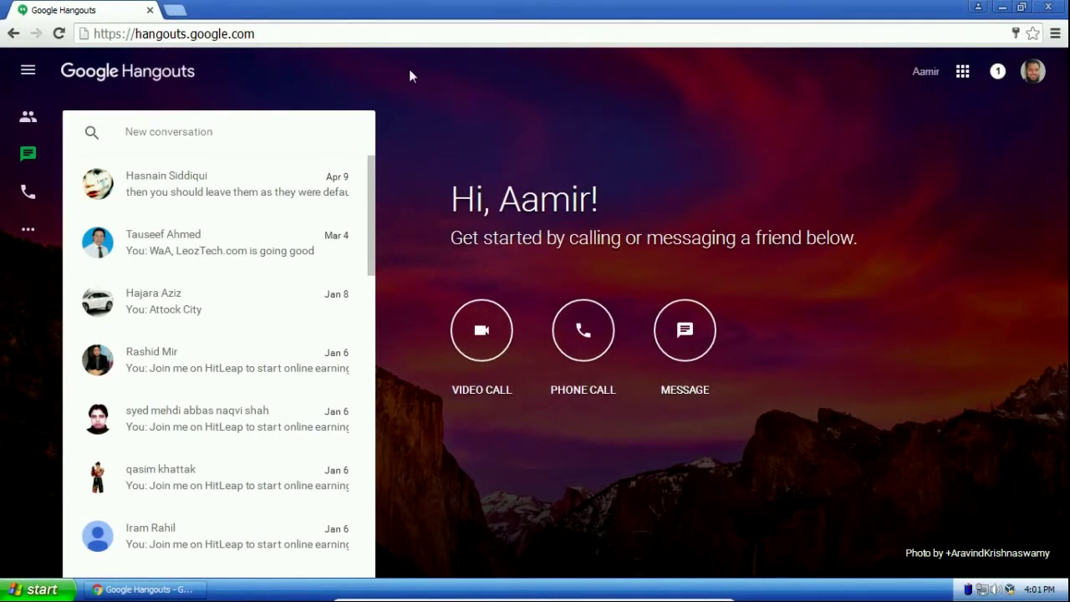
click(29, 78)
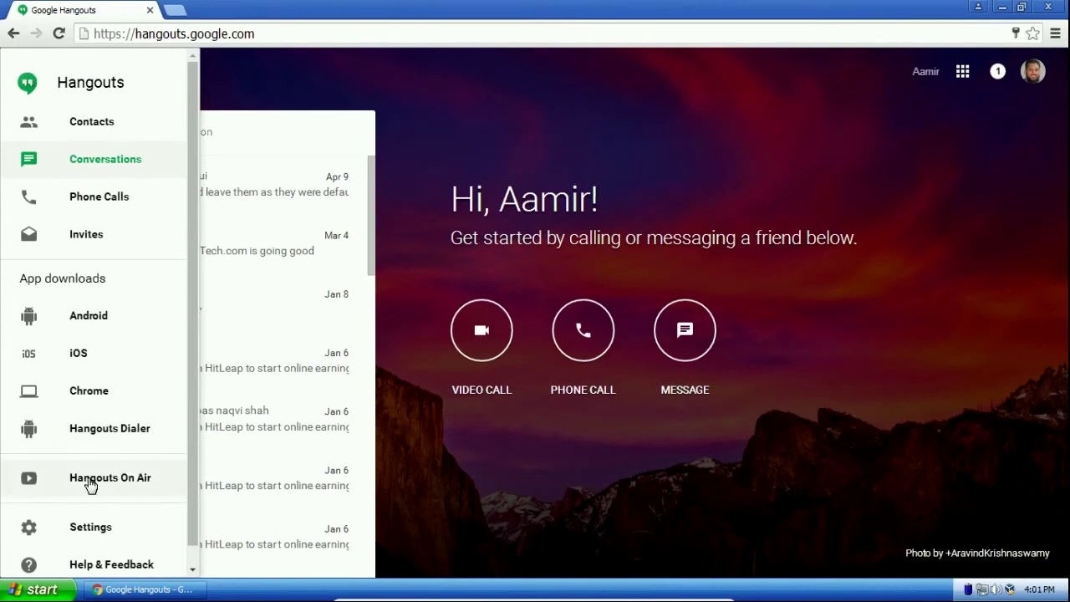
click(125, 487)
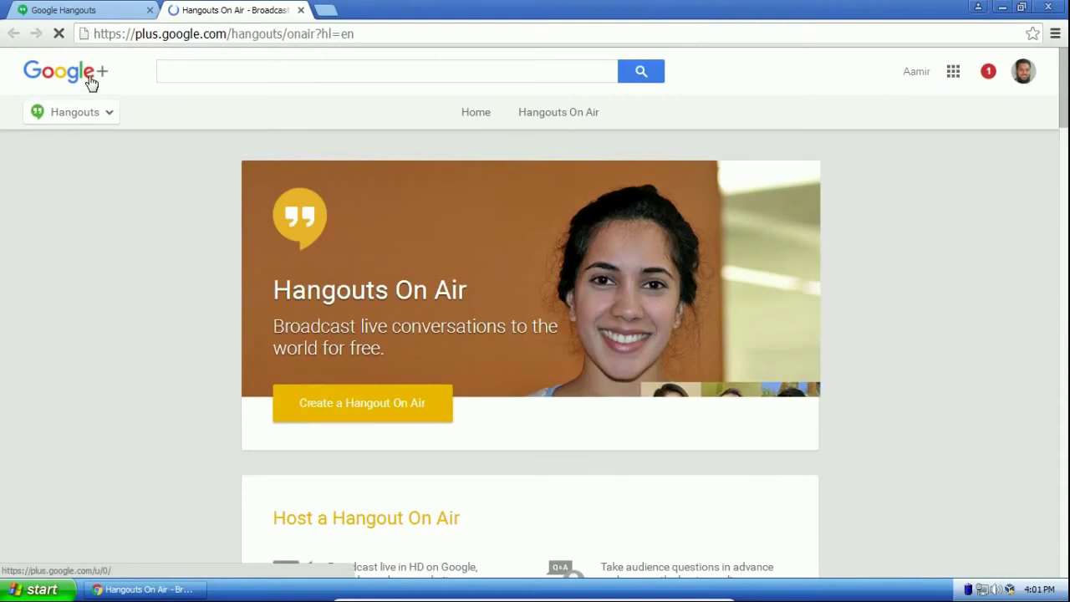
click(111, 111)
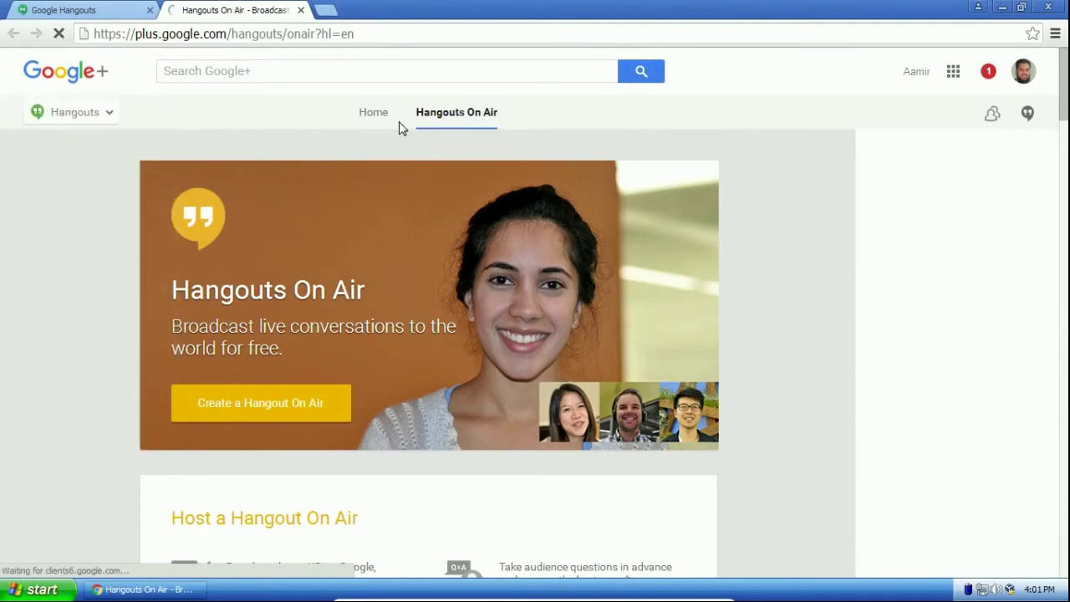
click(242, 409)
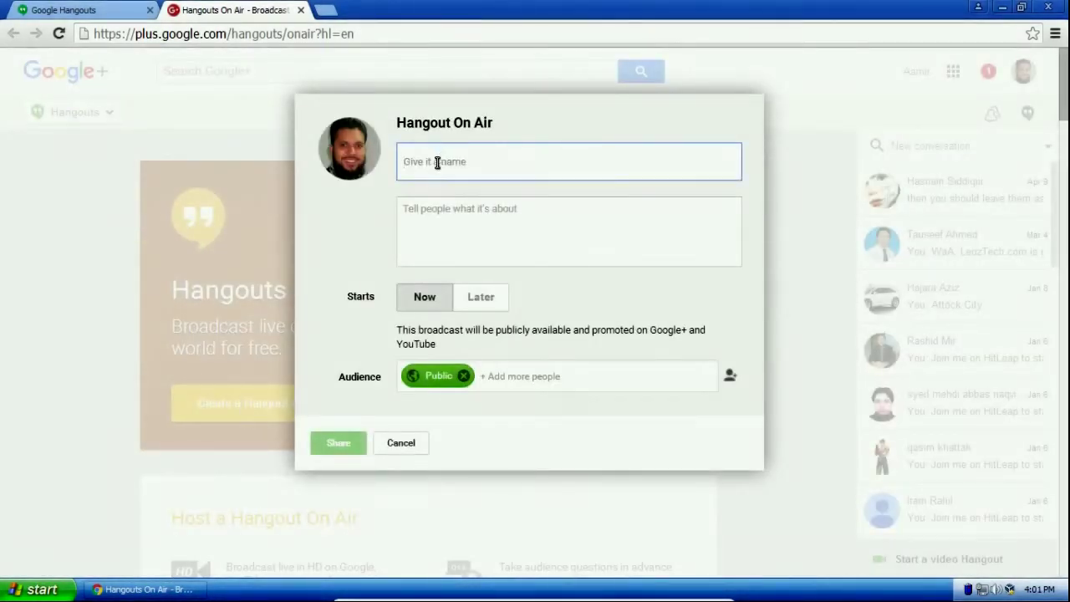
text(T)
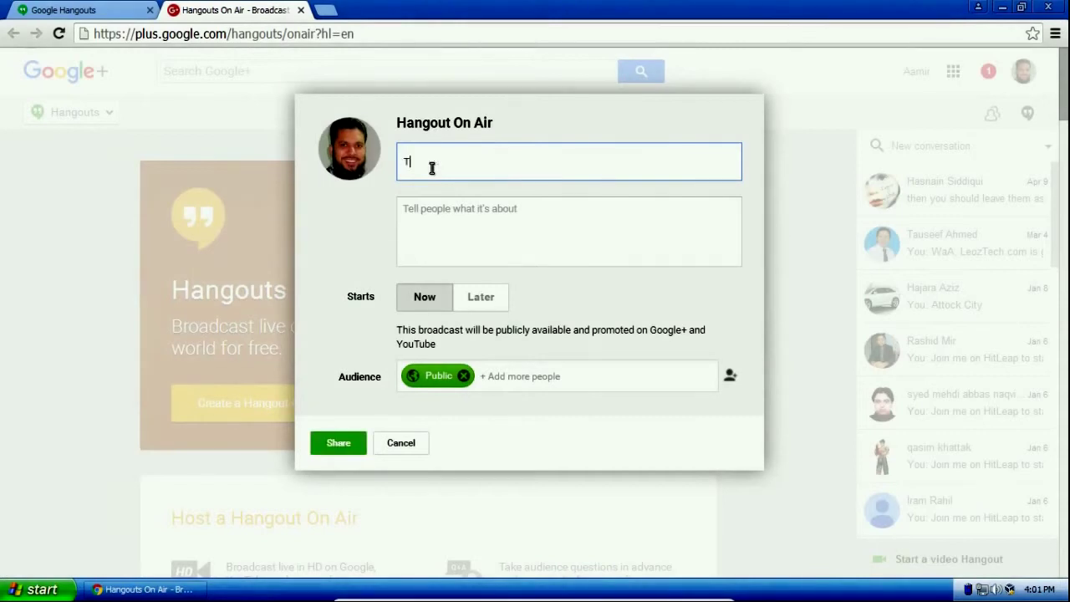
text(est 2)
text(016-)
text(05-)
text(01-02)
click(478, 209)
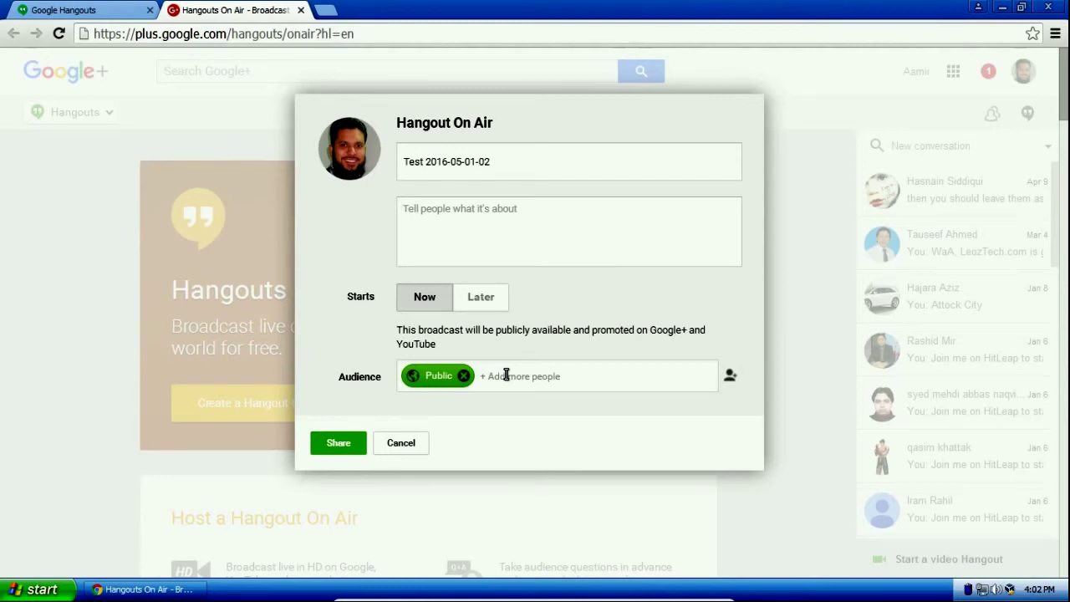
click(559, 377)
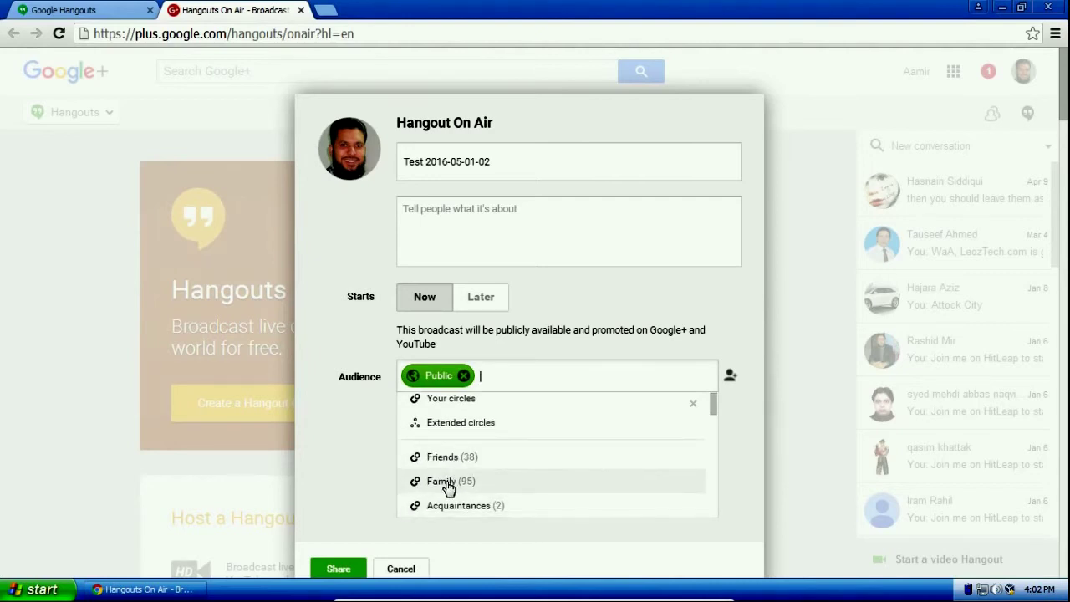
click(630, 297)
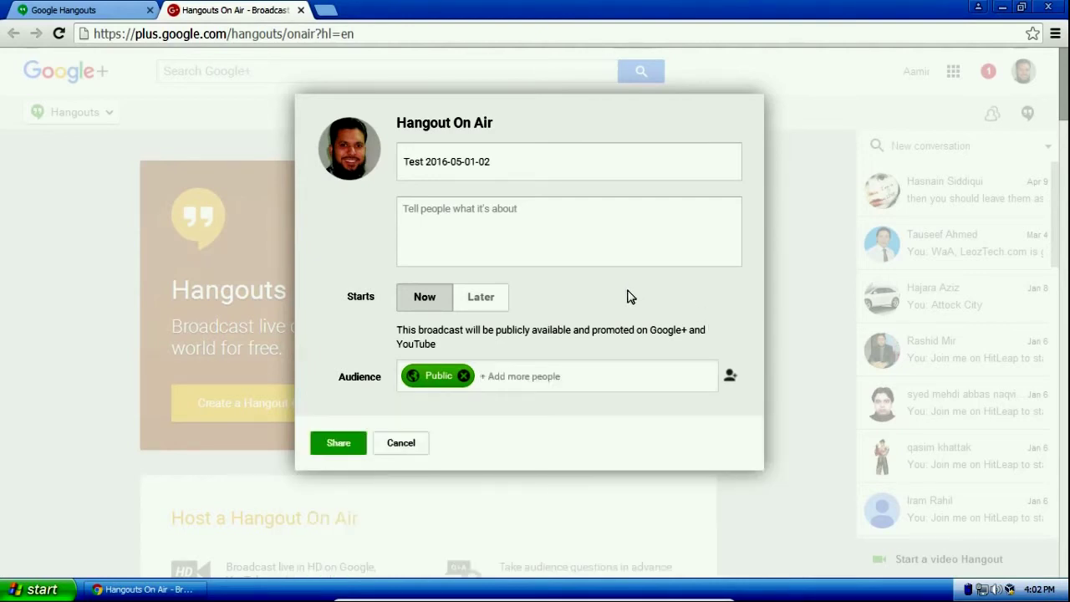
click(335, 447)
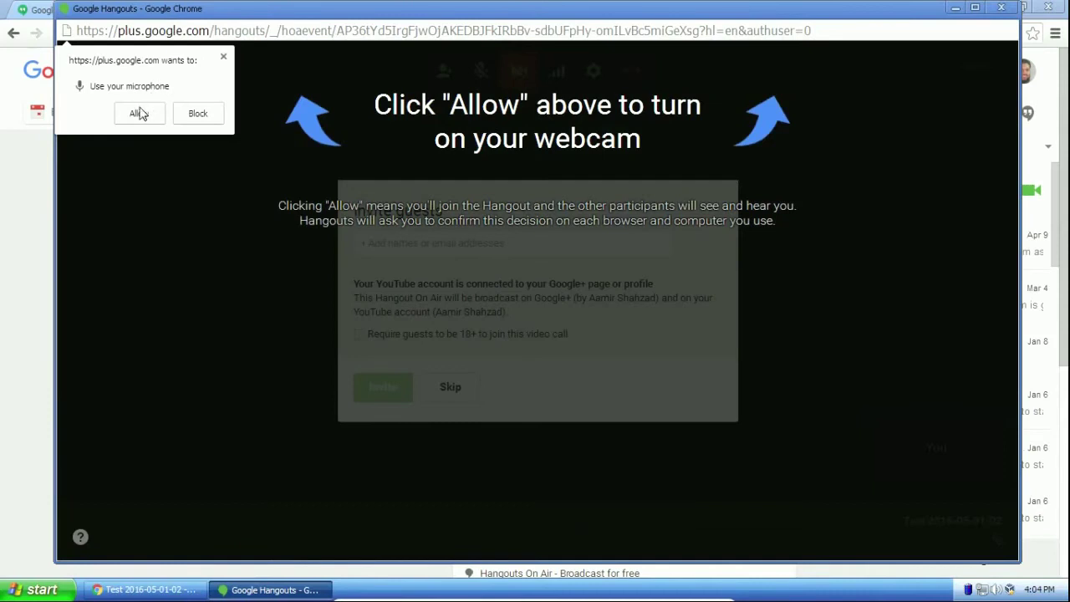
Allow the hangout to use the microphone.
click(139, 113)
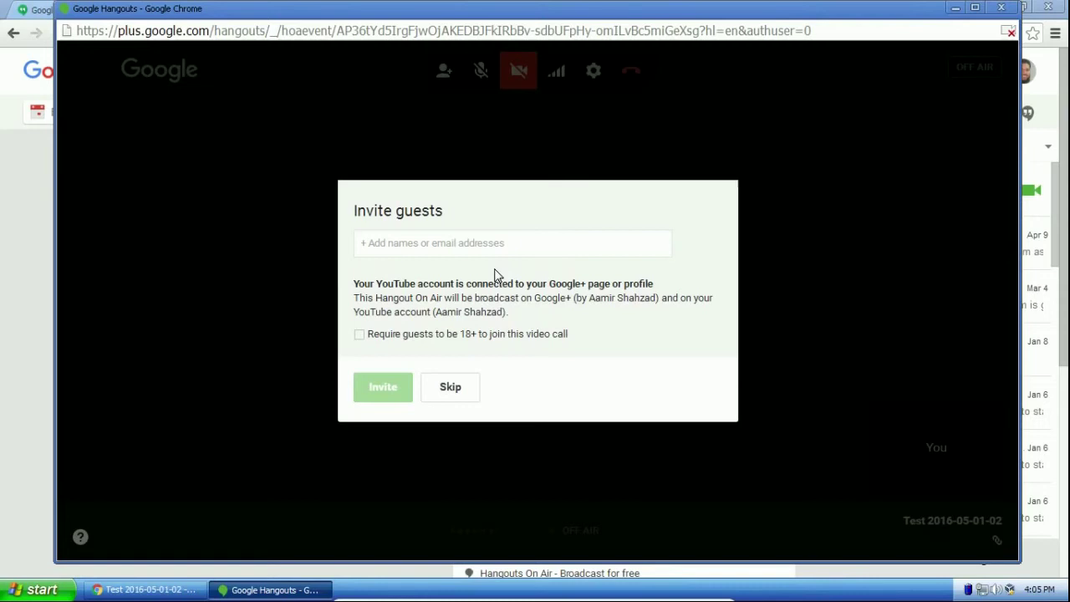
Skip inviting guests, then mute and unmute the microphone in the On Air studio.
click(448, 393)
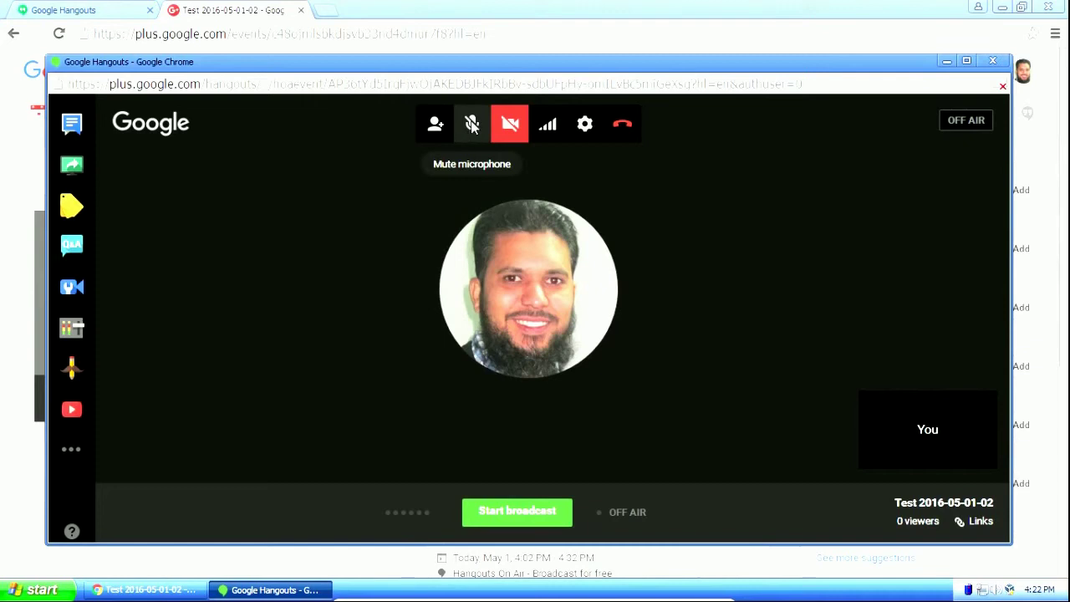
click(472, 125)
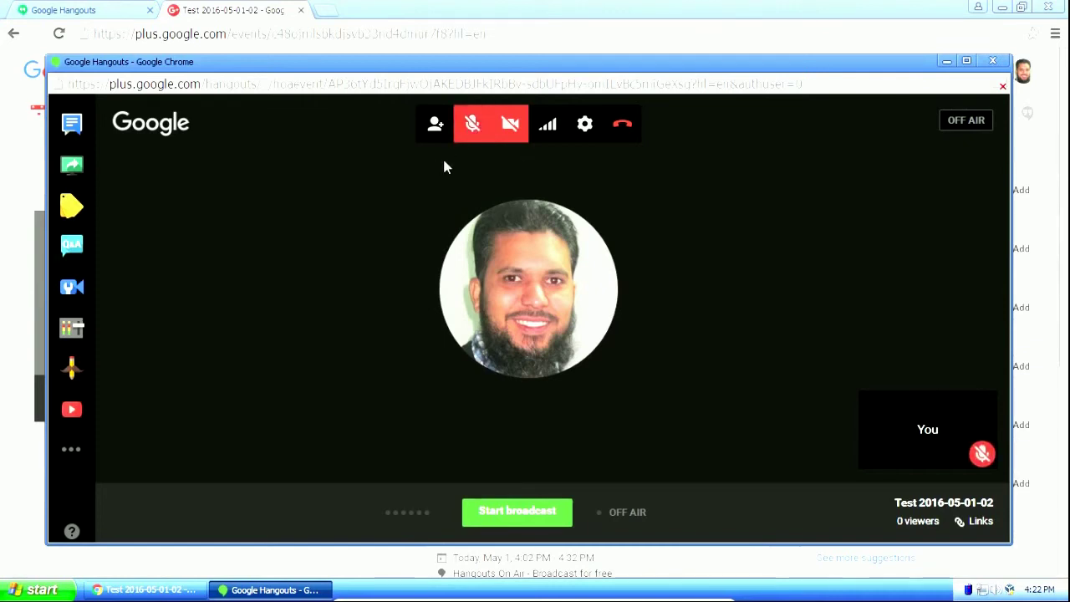
click(472, 124)
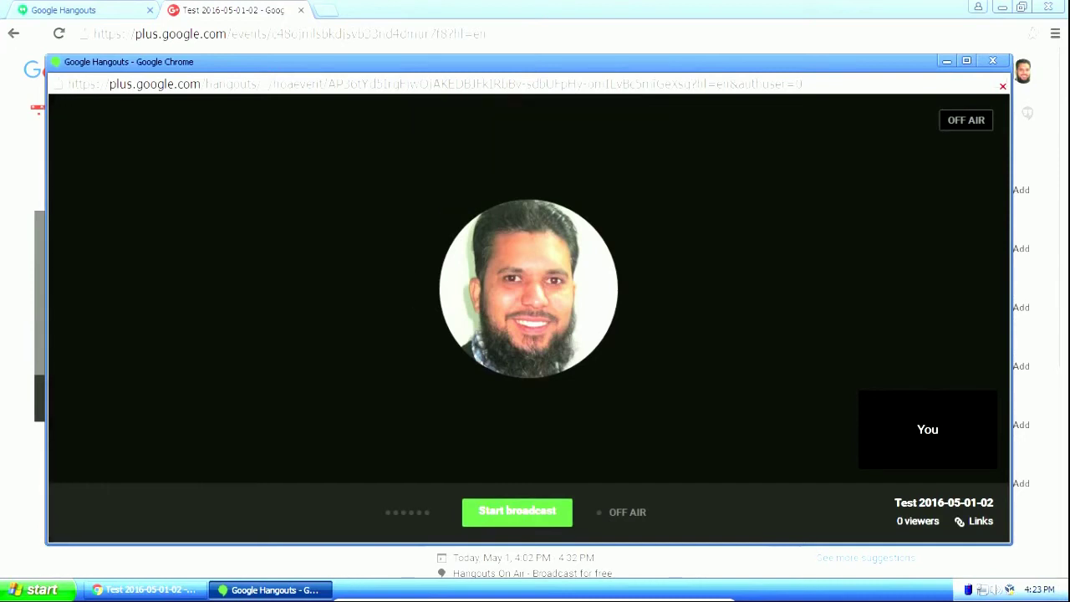
Start the broadcast and confirm going live on Google+ and YouTube.
mouse_move(655, 365)
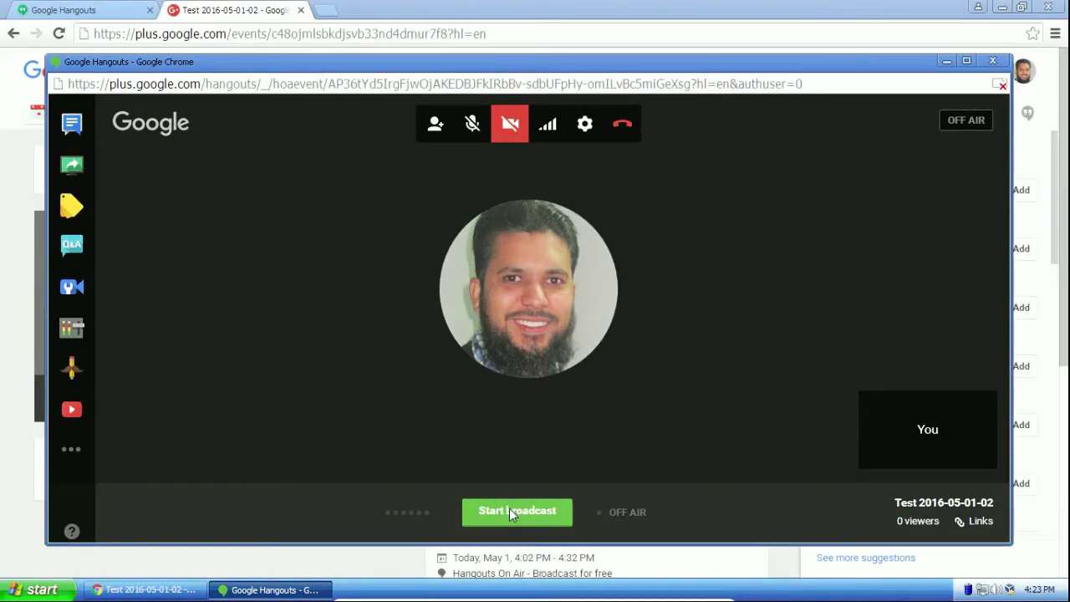
click(510, 510)
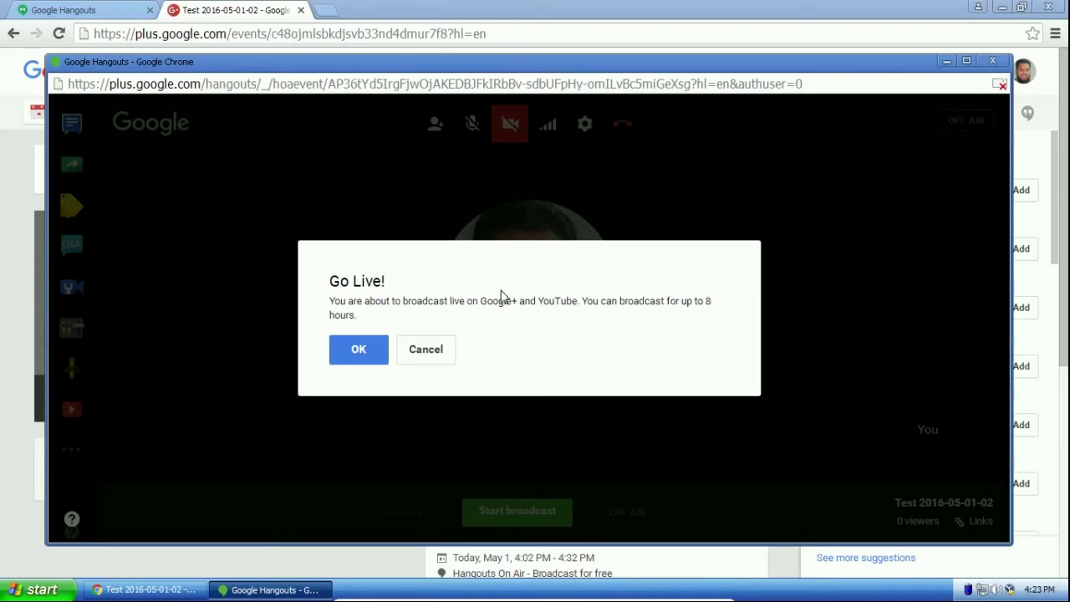
click(359, 350)
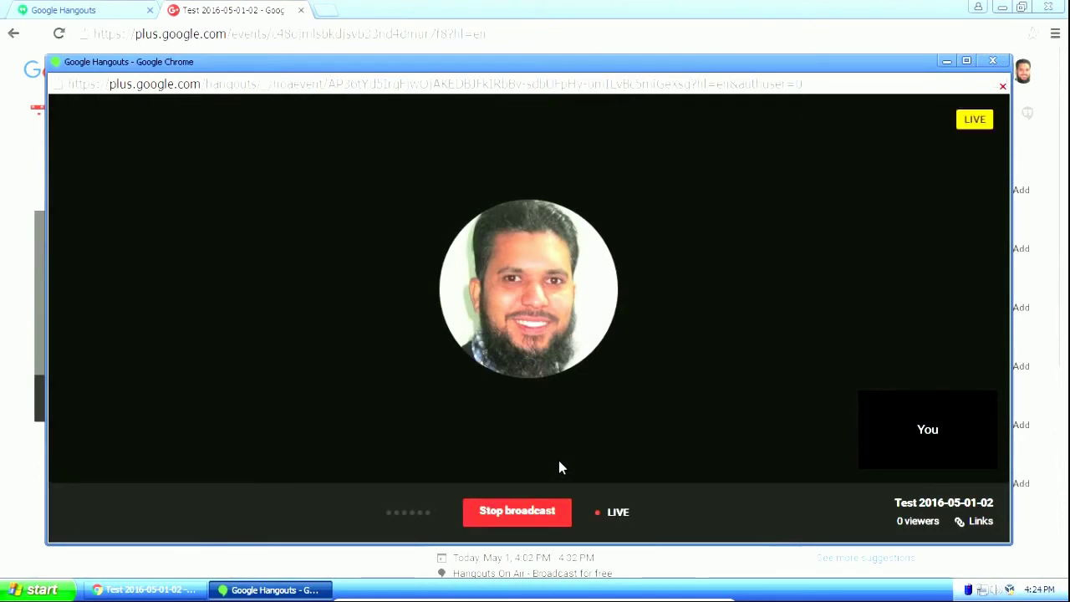
mouse_move(443, 227)
mouse_move(364, 250)
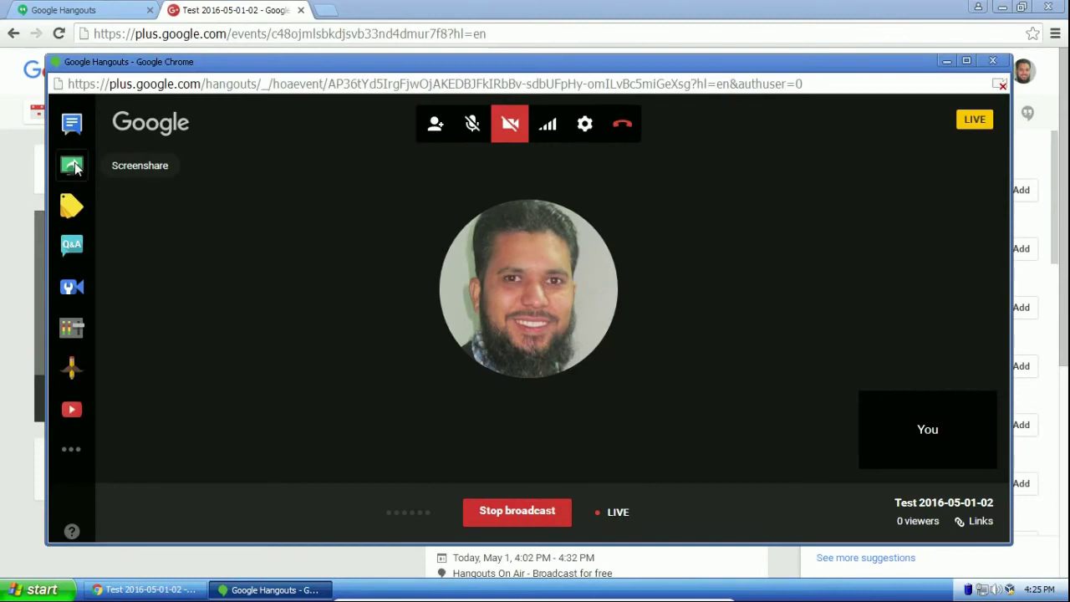
click(74, 166)
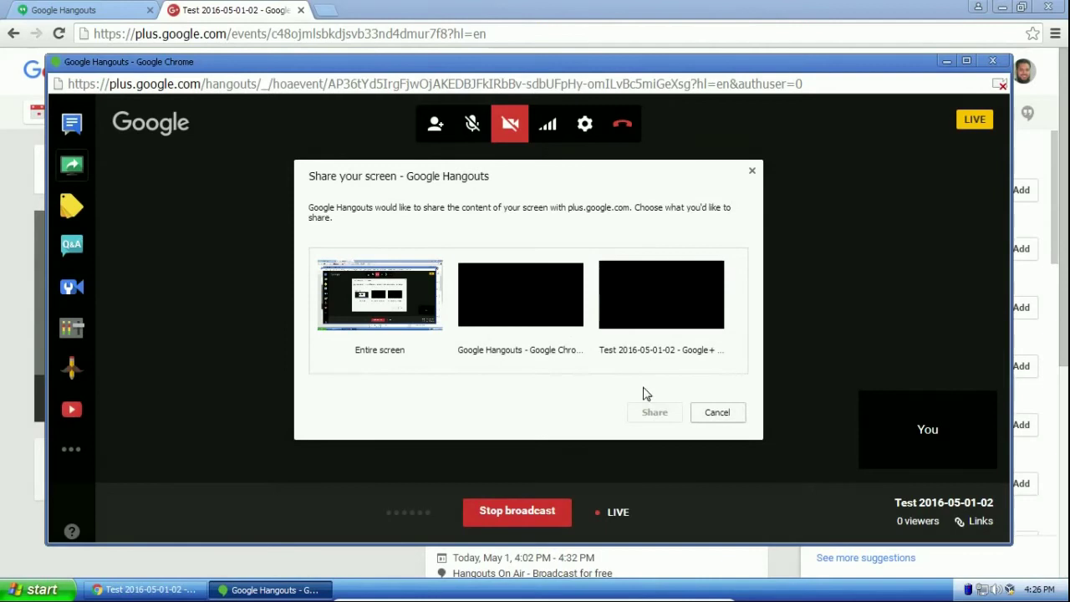
click(716, 414)
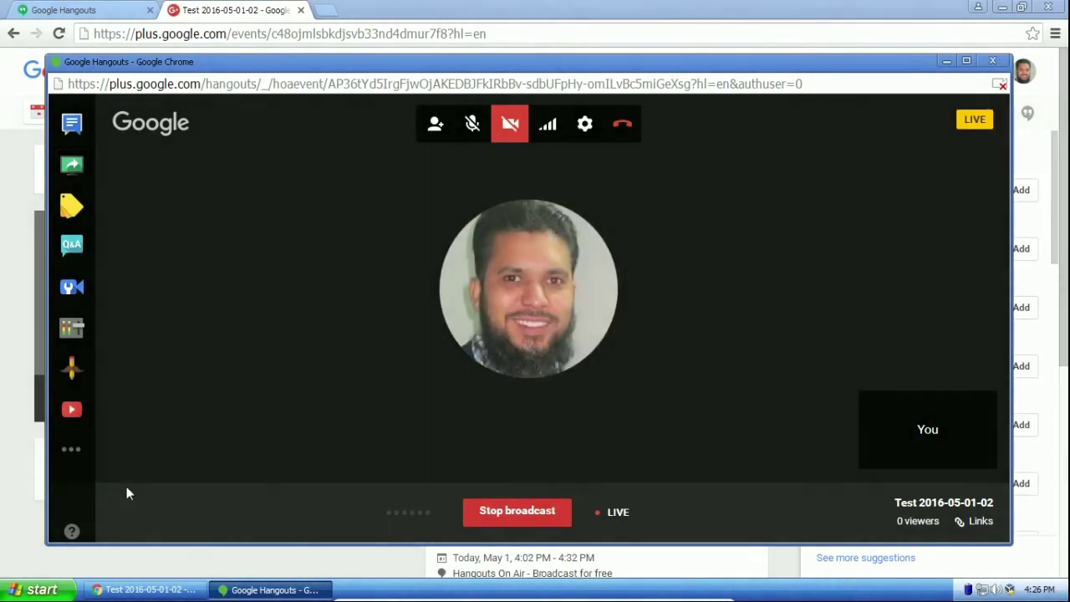
Launch Paint from Accessories, widen its window, and bring the Hangouts window forward.
click(40, 589)
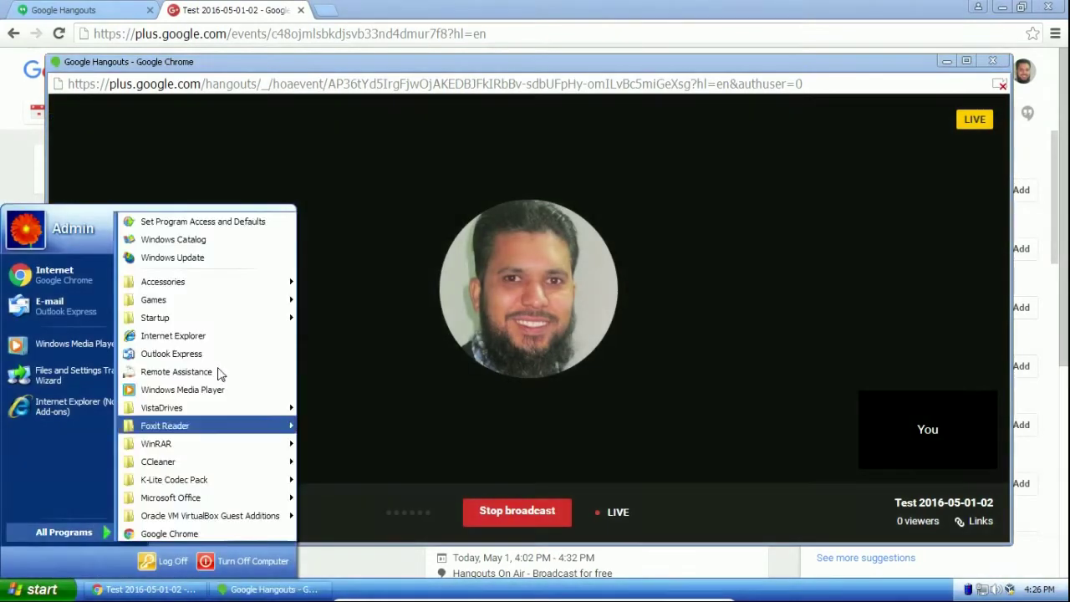
mouse_move(222, 284)
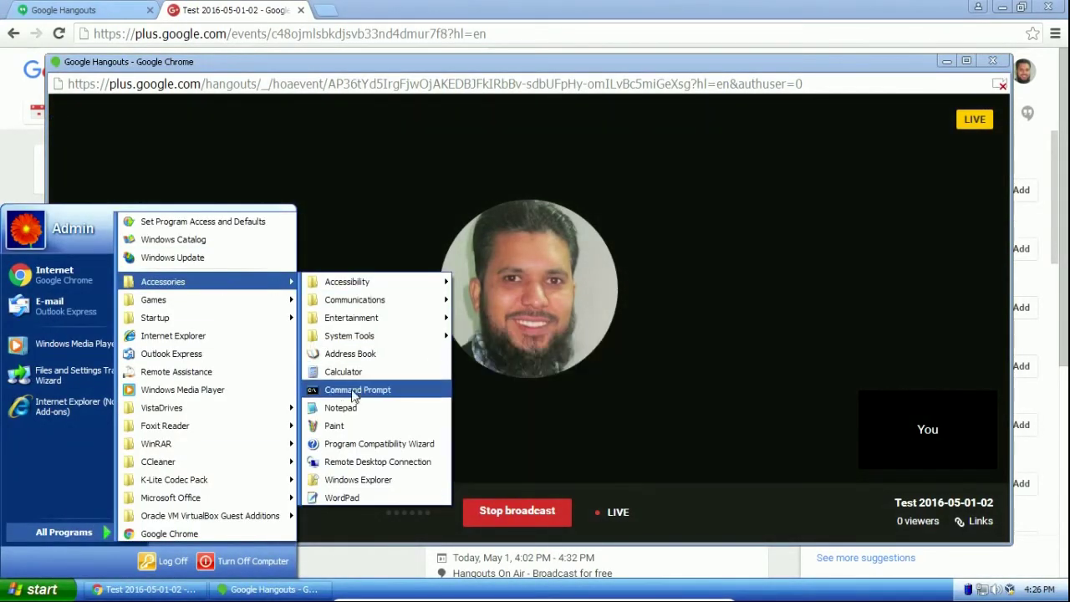
click(334, 426)
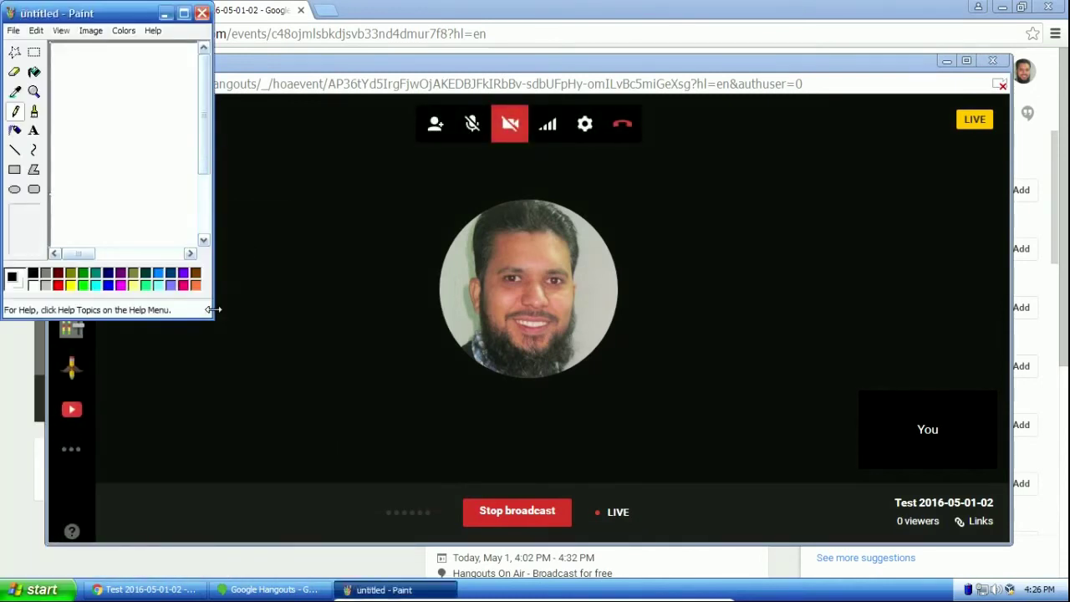
mouse_move(216, 308)
mouse_down()
mouse_move(841, 339)
mouse_move(790, 488)
mouse_move(798, 473)
mouse_up()
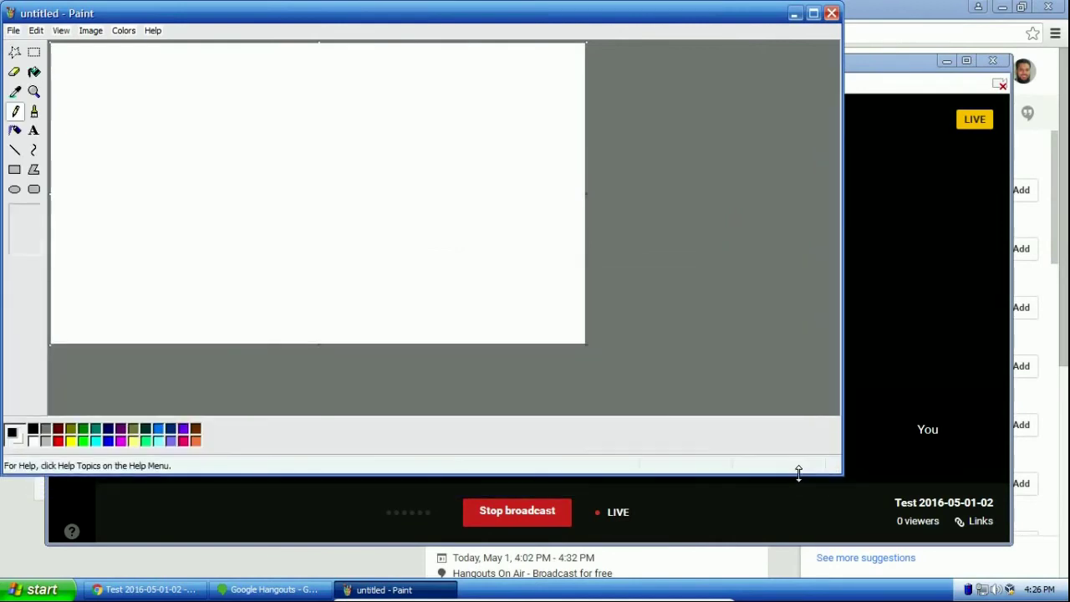
click(711, 521)
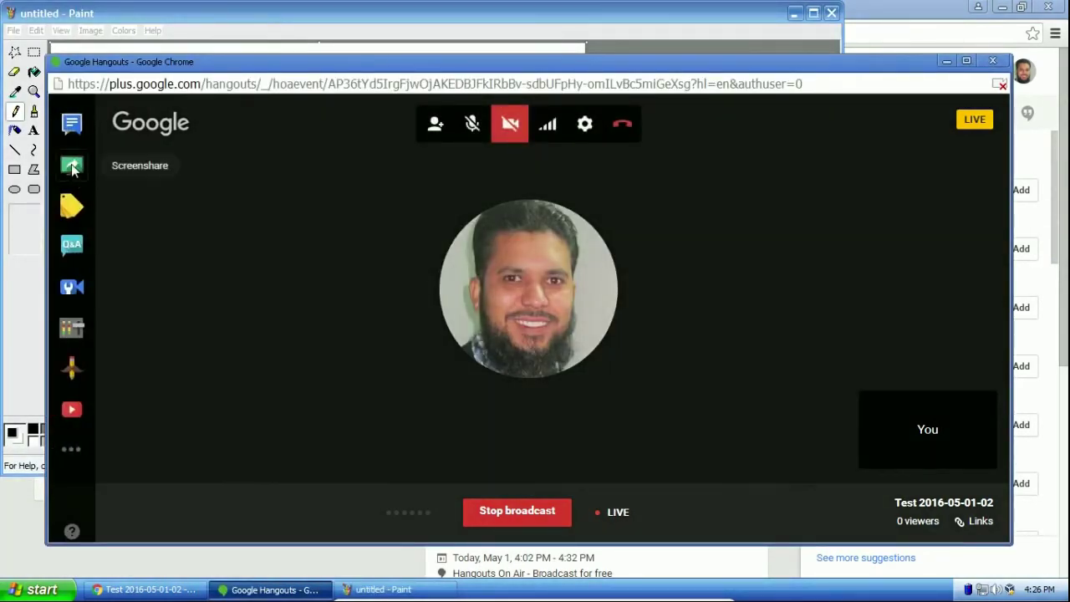
Open Screenshare and select the 'untitled - Paint' window.
click(73, 168)
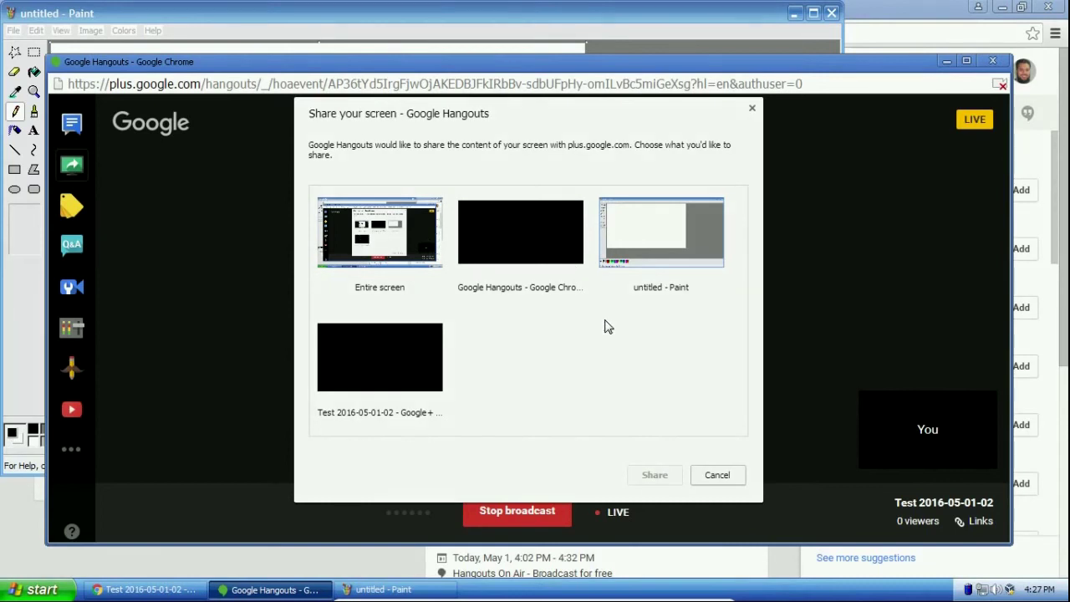
click(652, 242)
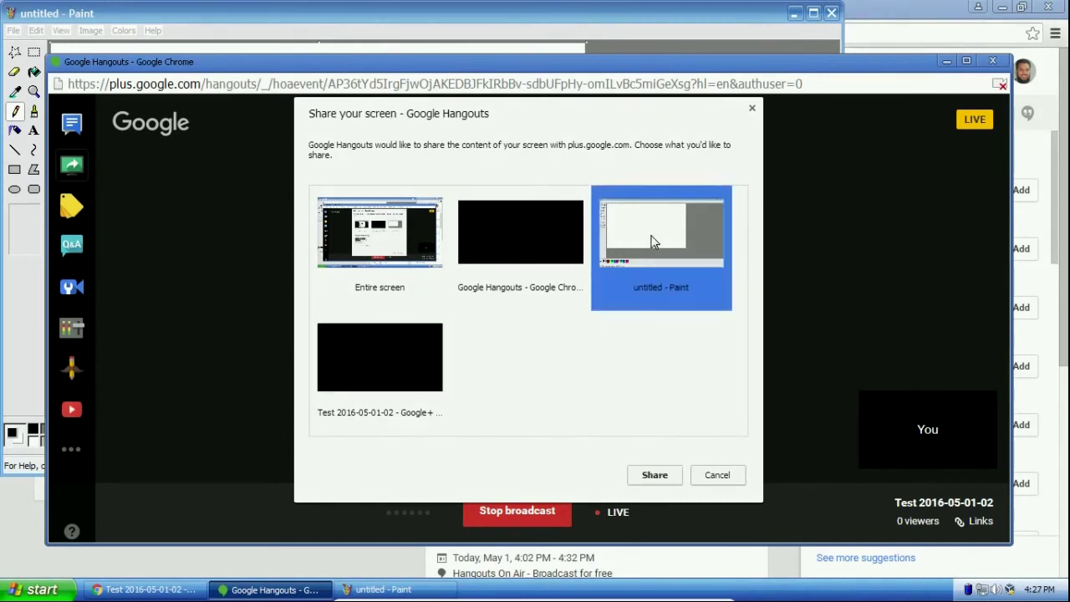
Share the Paint window, draw a pencil dot and curve, then stop sharing.
click(654, 474)
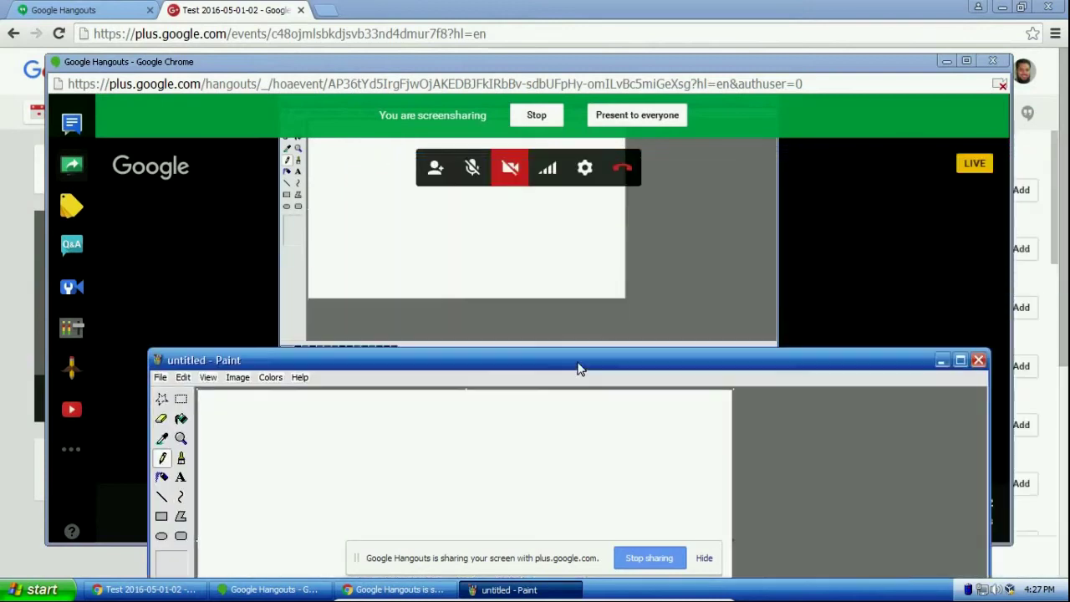
drag(579, 365, 609, 283)
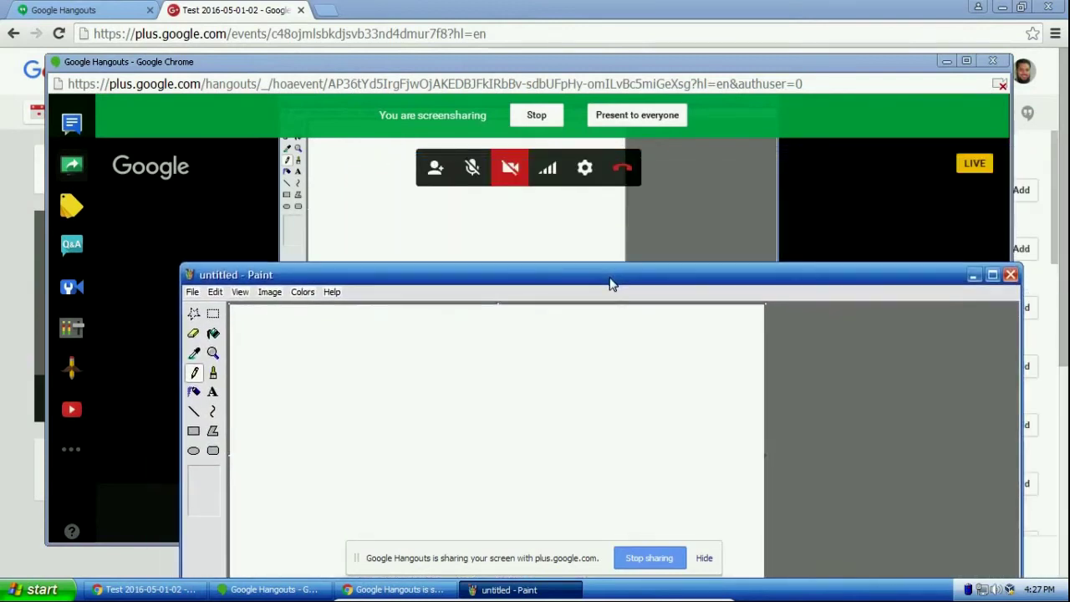
click(364, 365)
mouse_move(389, 354)
mouse_down()
mouse_move(558, 359)
mouse_move(472, 398)
mouse_move(361, 376)
mouse_move(349, 421)
mouse_move(462, 349)
mouse_move(466, 436)
mouse_move(376, 387)
mouse_move(355, 415)
mouse_up()
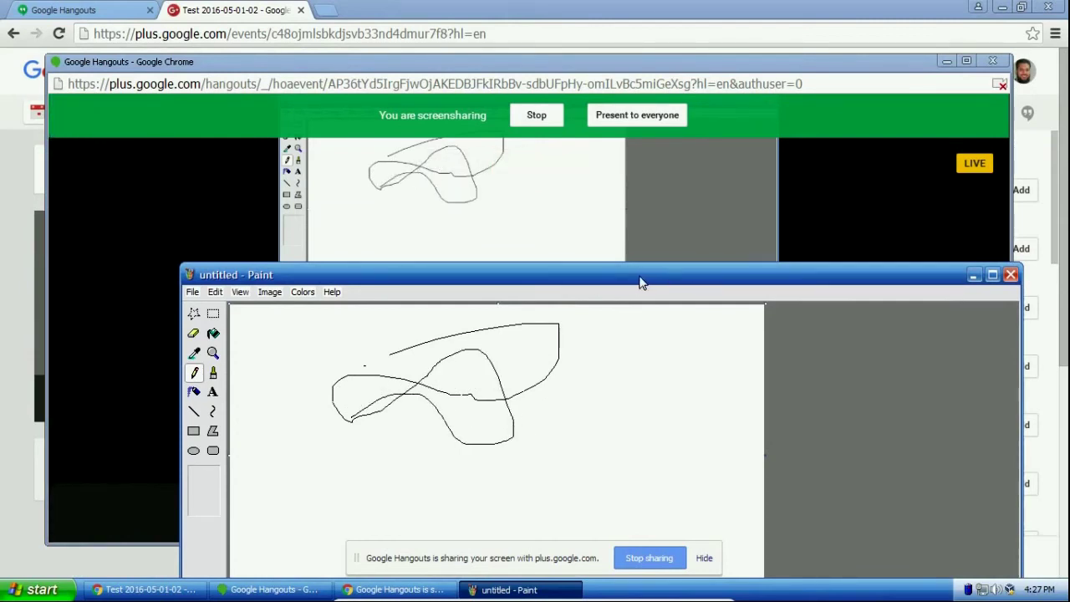
mouse_move(642, 281)
mouse_down()
mouse_move(485, 55)
mouse_move(563, 52)
mouse_up()
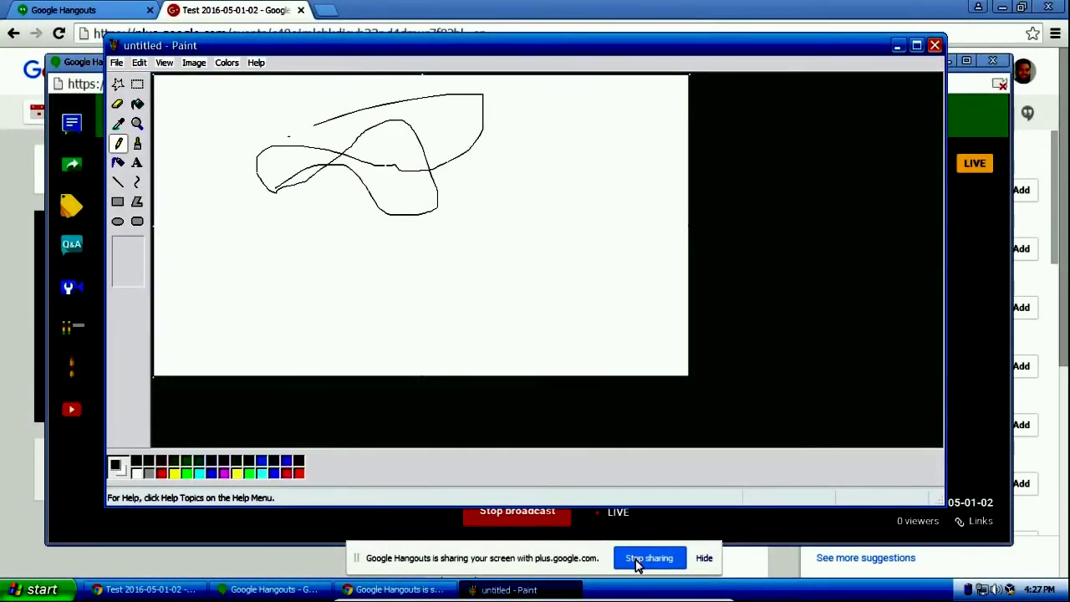
click(648, 559)
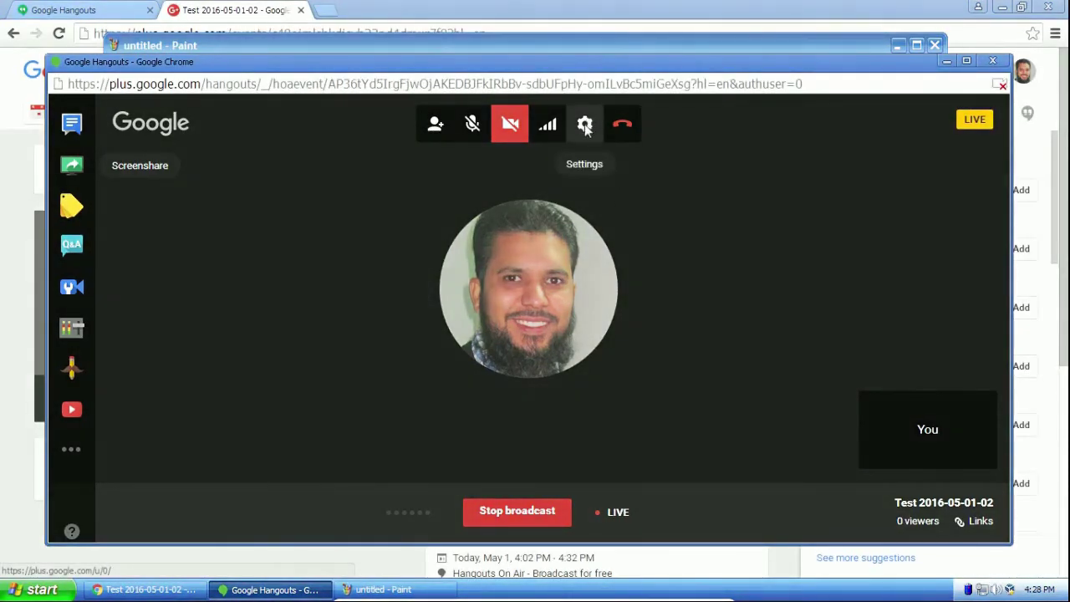
click(584, 124)
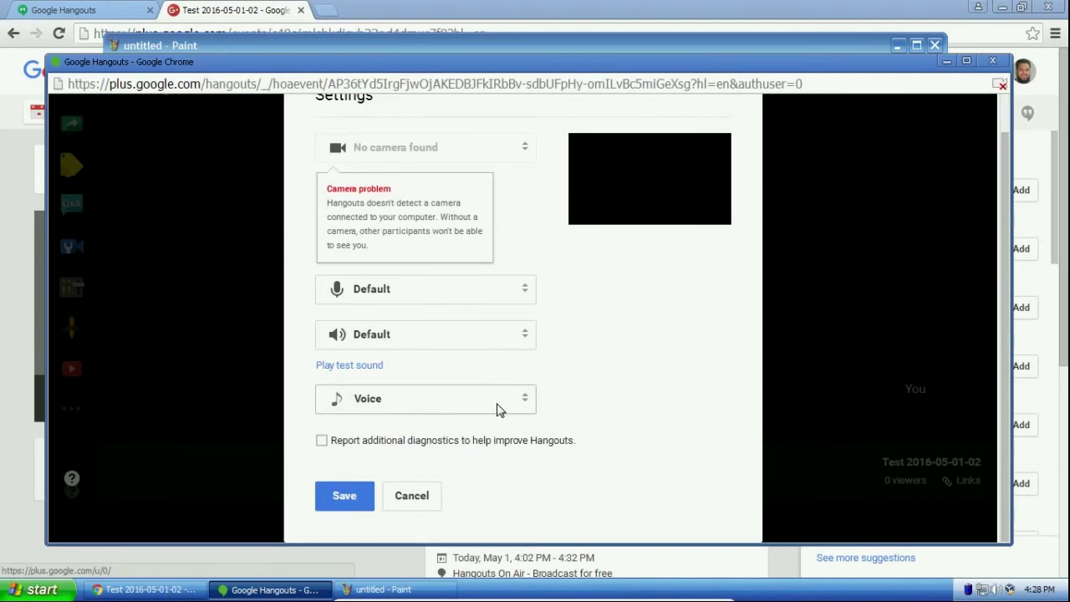
click(526, 402)
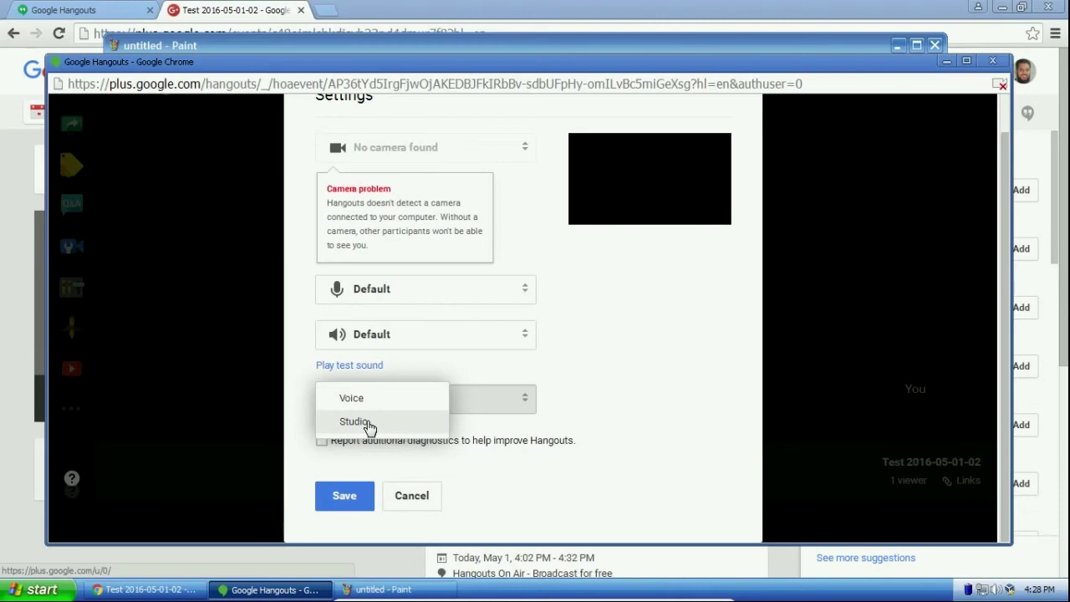
click(661, 342)
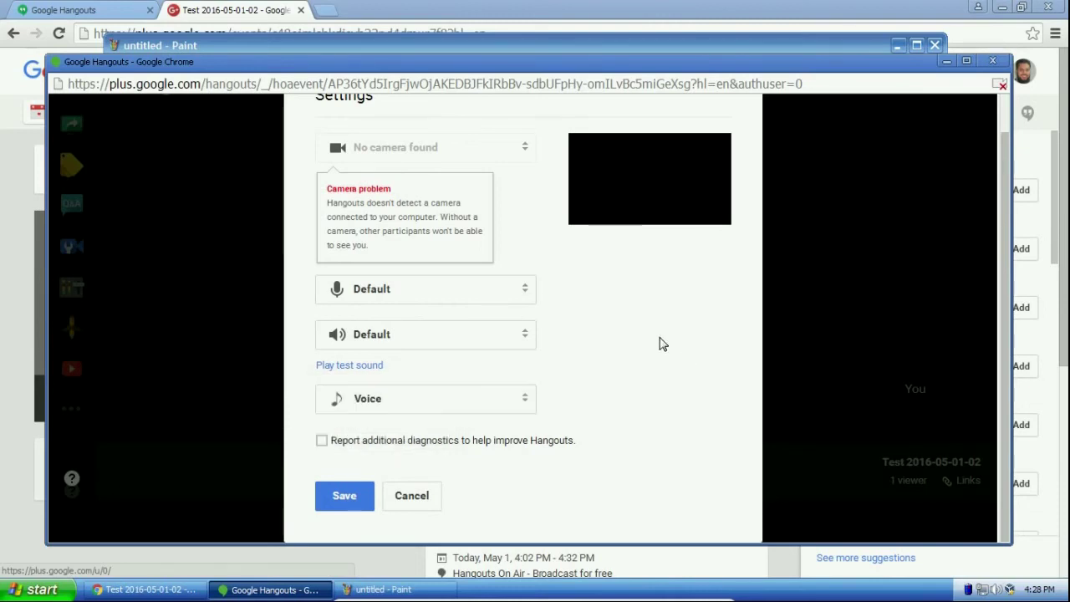
click(412, 494)
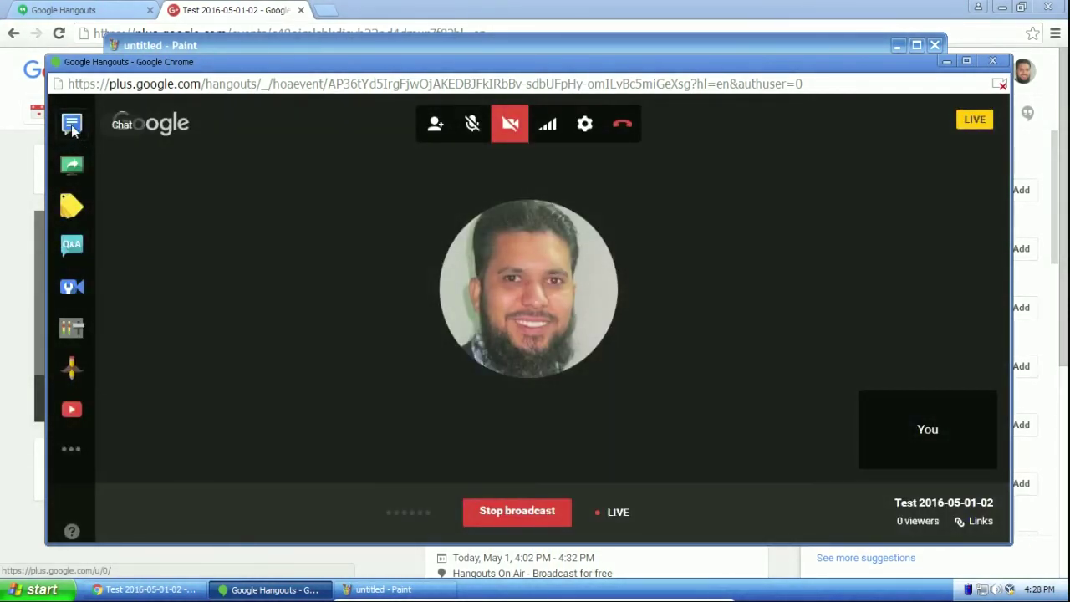
Open group chat, try the disabled Q&A app, then return to the event page.
click(72, 125)
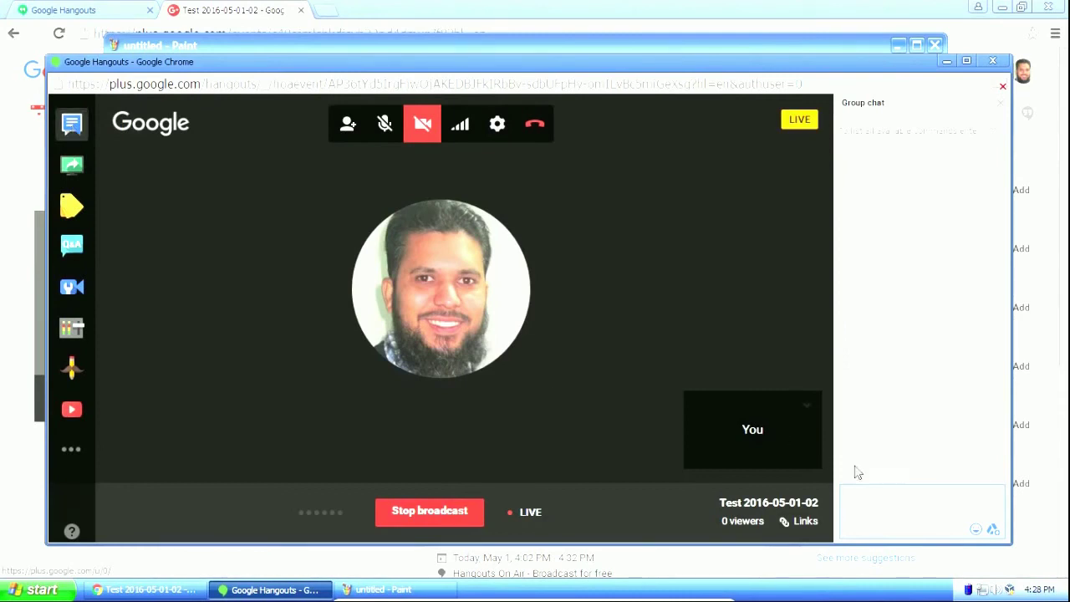
click(877, 502)
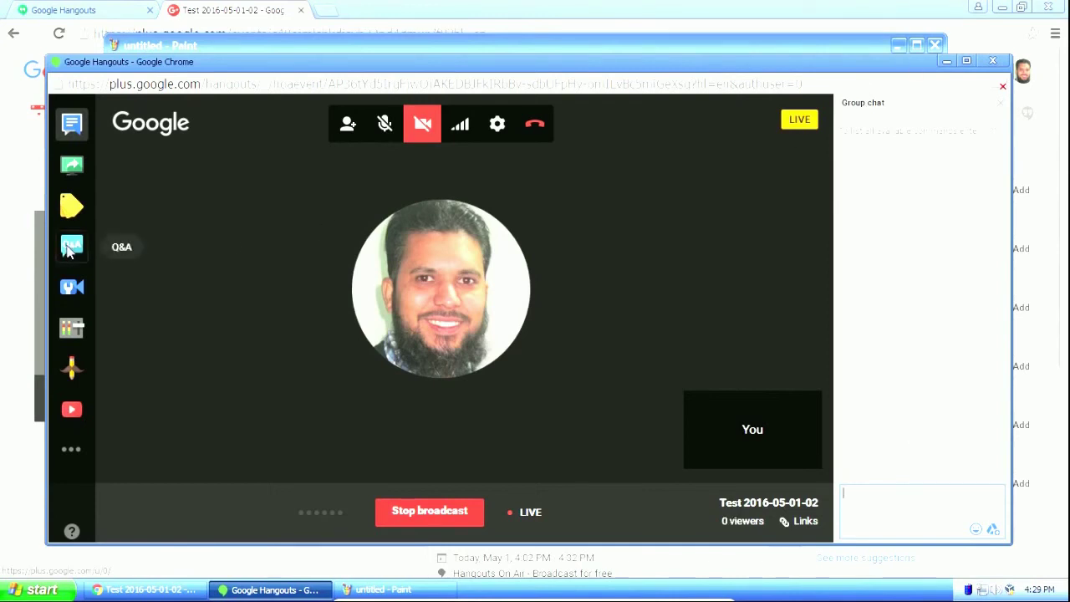
click(71, 247)
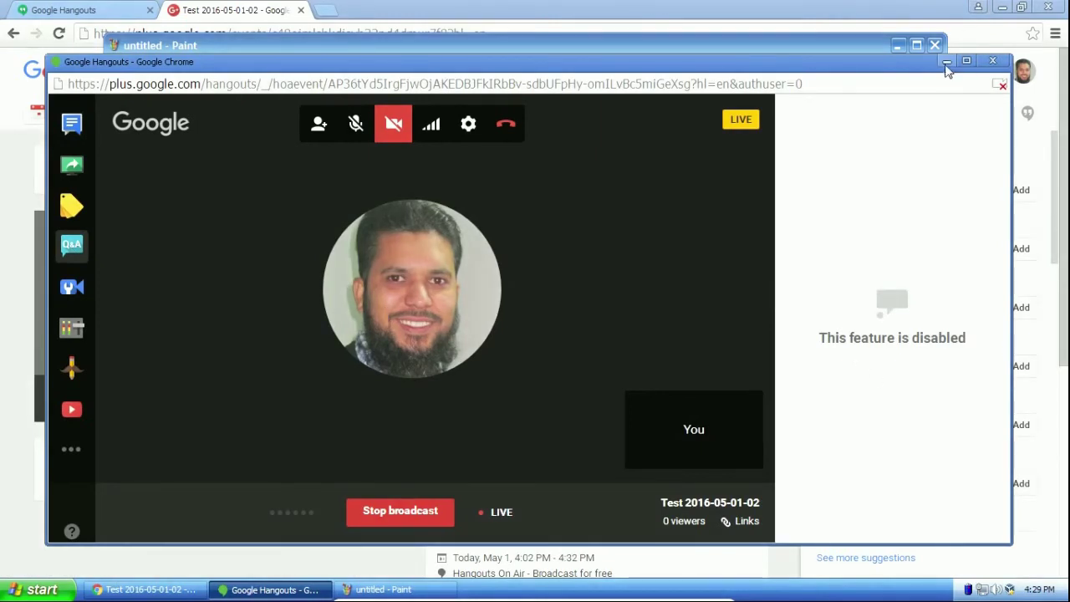
click(157, 590)
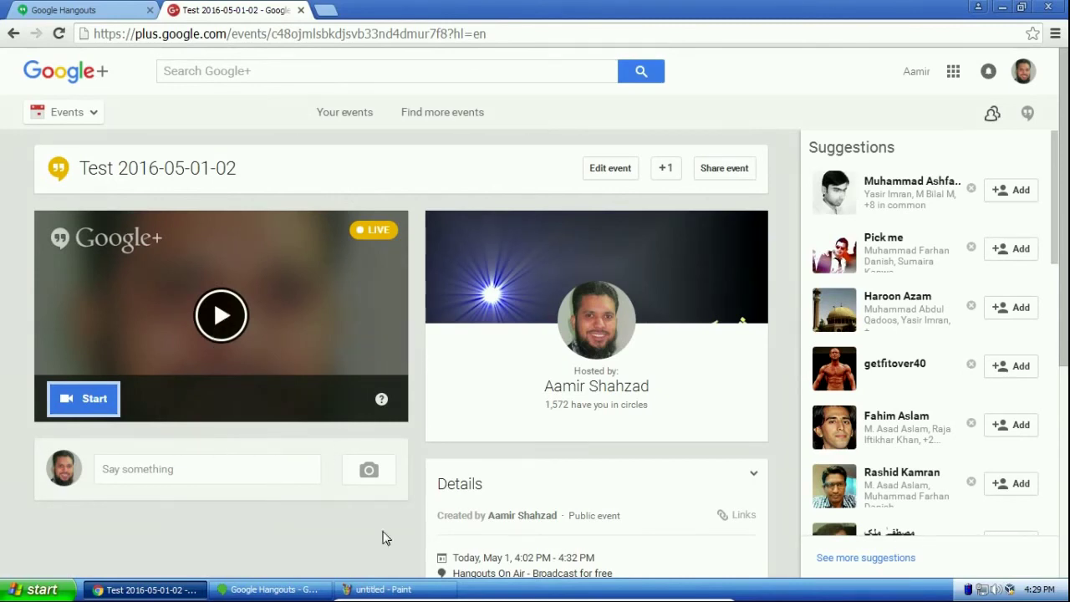
Close Paint without saving the sketch, then stop the live broadcast.
click(386, 589)
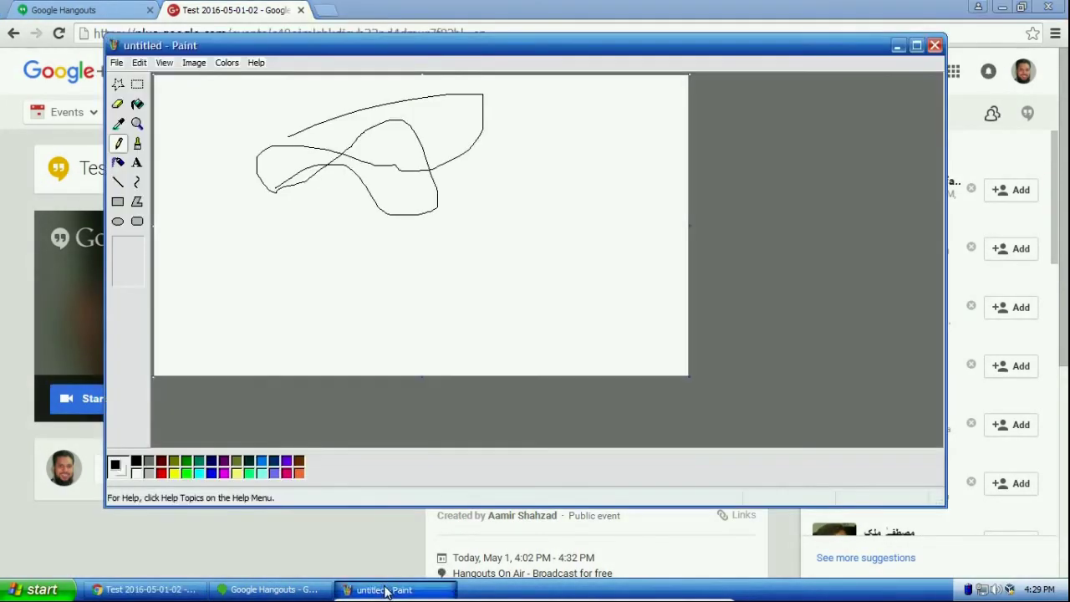
click(935, 45)
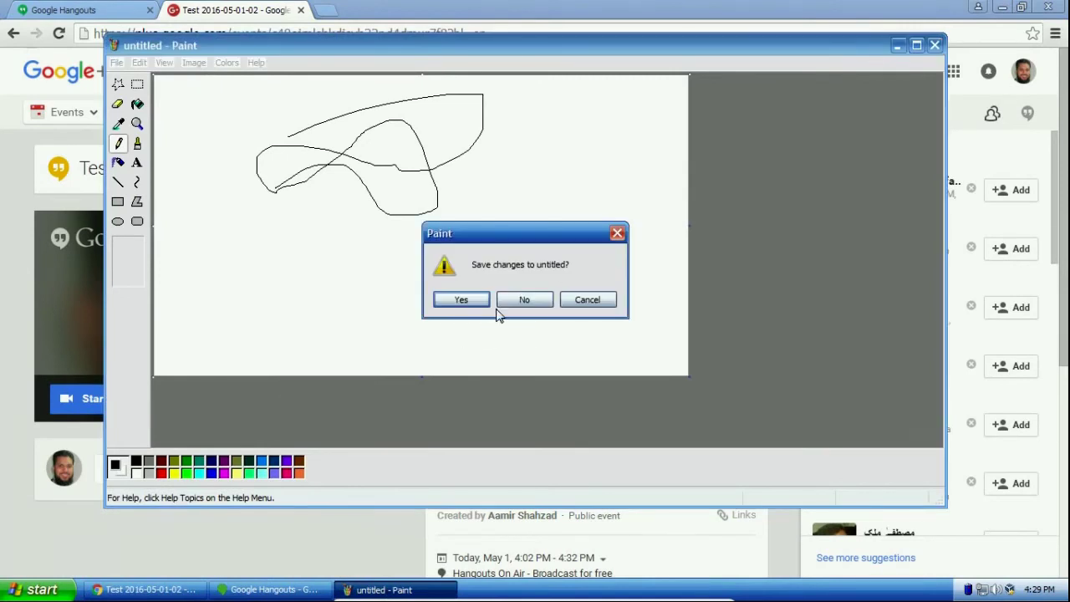
click(520, 300)
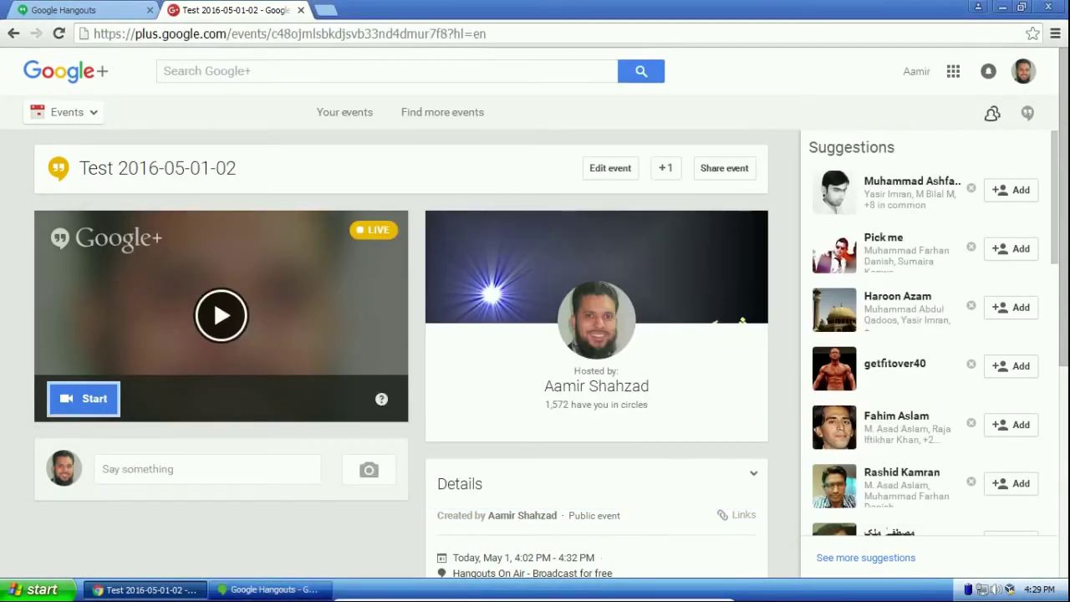
click(263, 589)
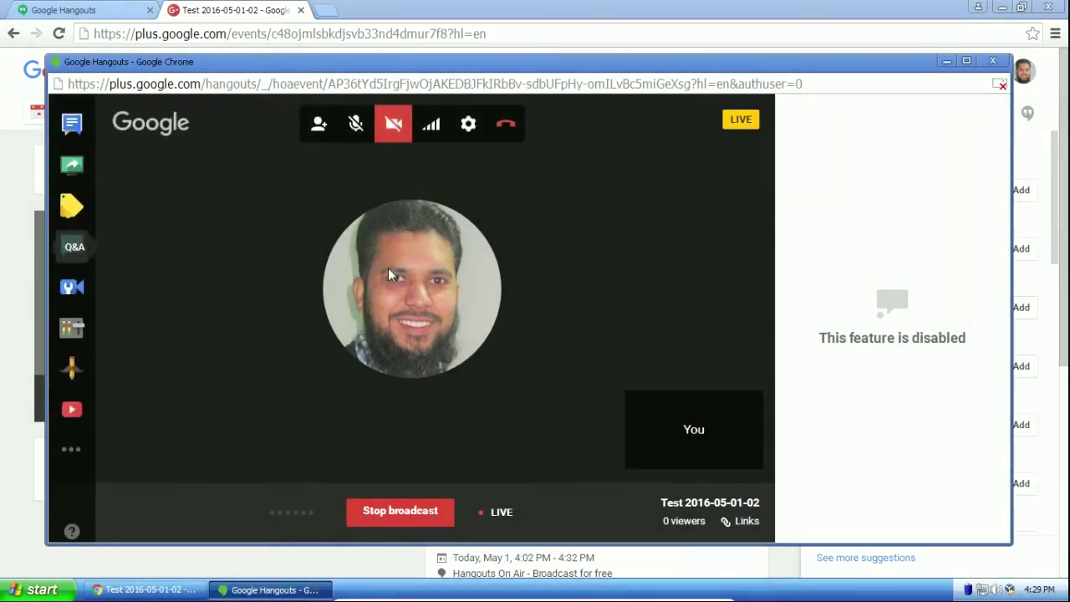
click(390, 510)
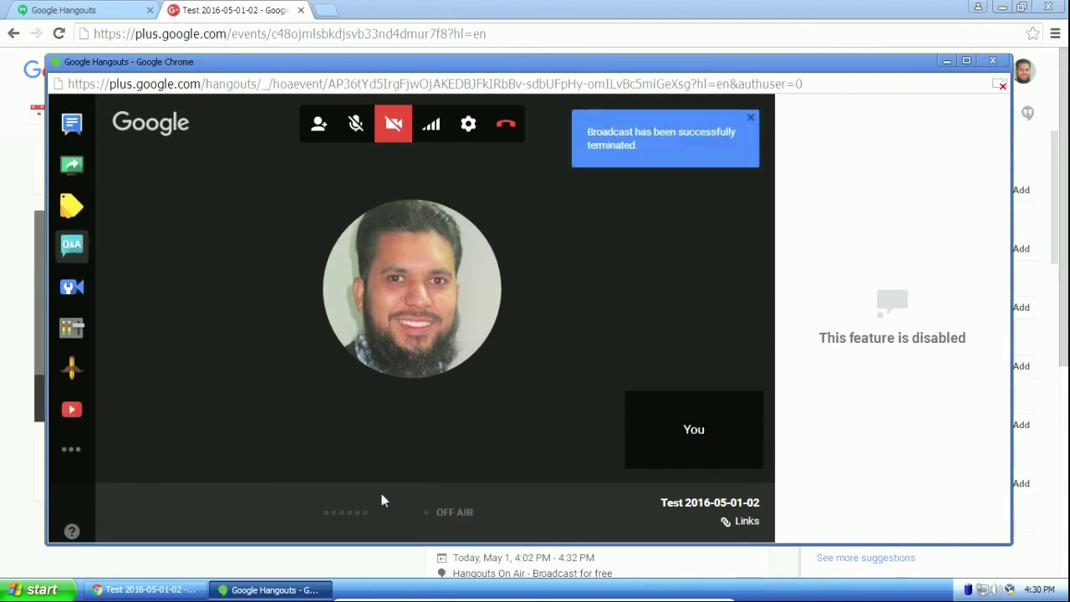
Open the Group chat panel and close it again.
click(72, 125)
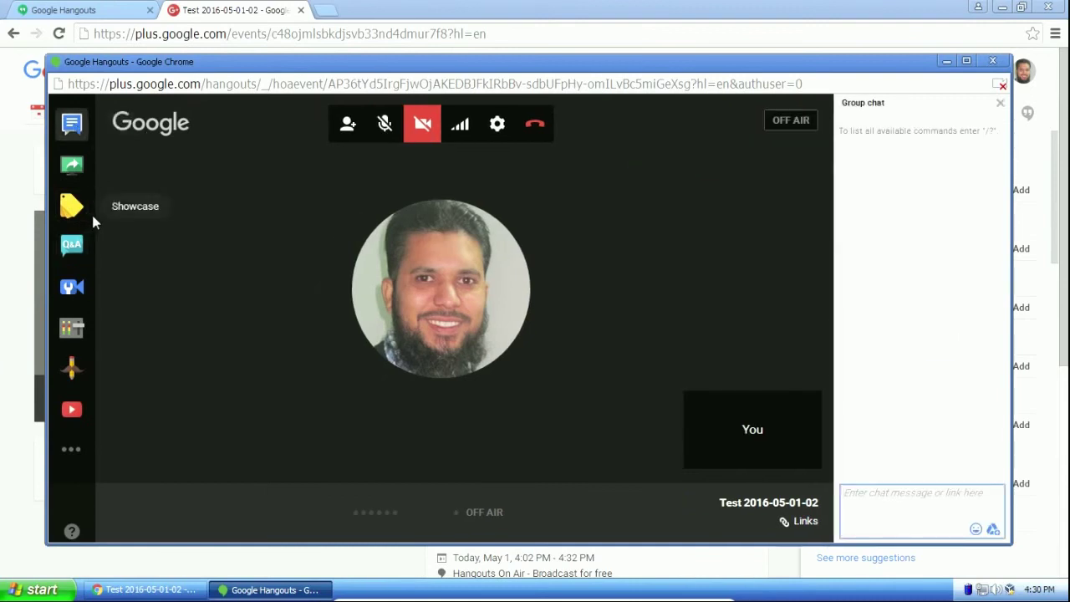
click(71, 124)
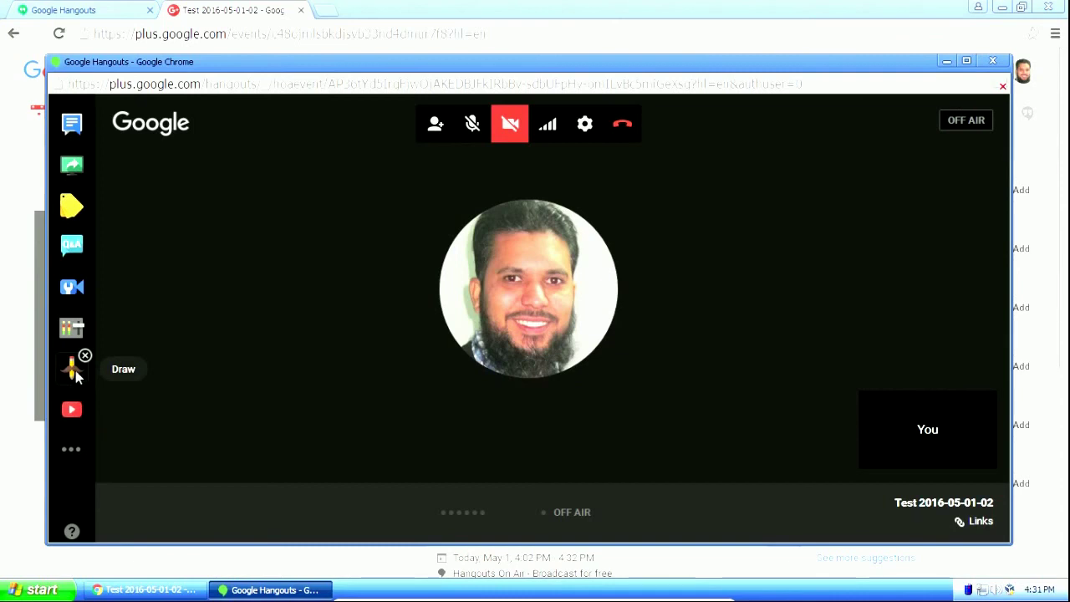
Open the more-apps panel, then close the 'Hangout On Air is now over' notice.
click(74, 447)
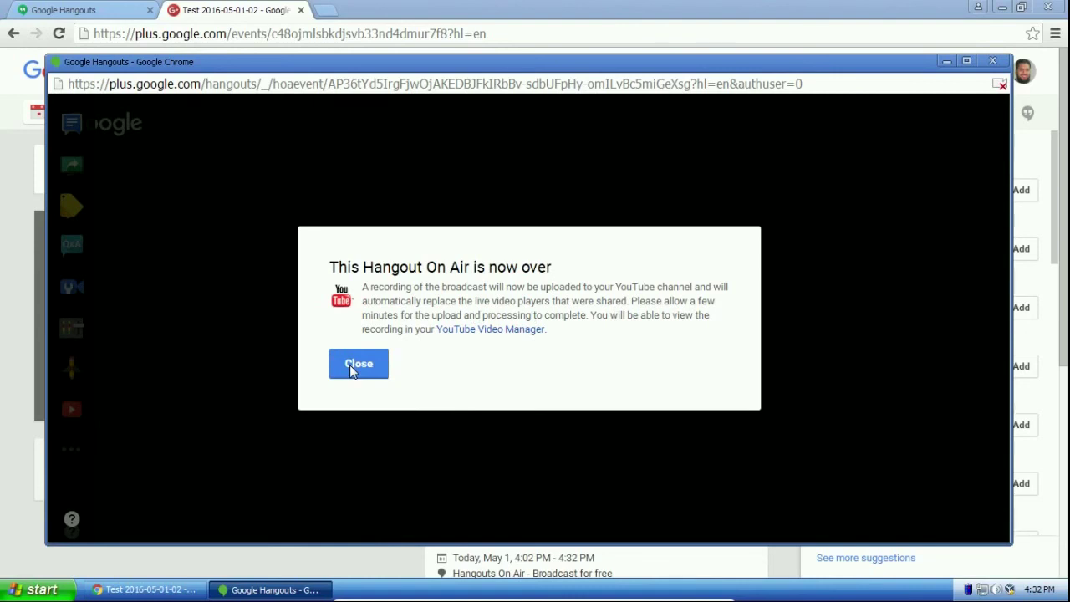
click(351, 371)
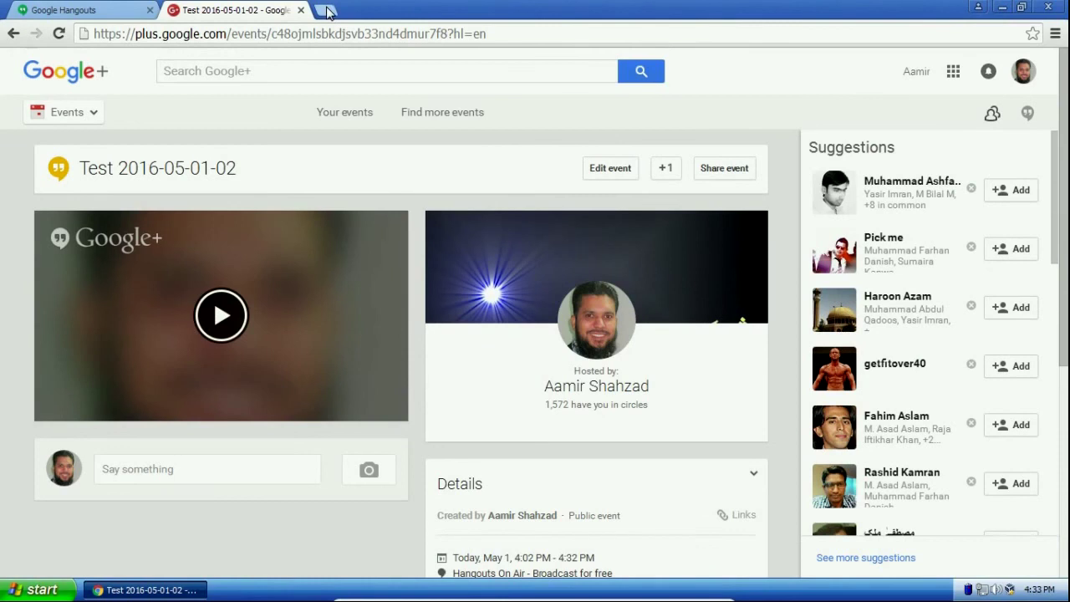
Load the user's YouTube channel address in a new tab, then return to the event tab.
click(326, 10)
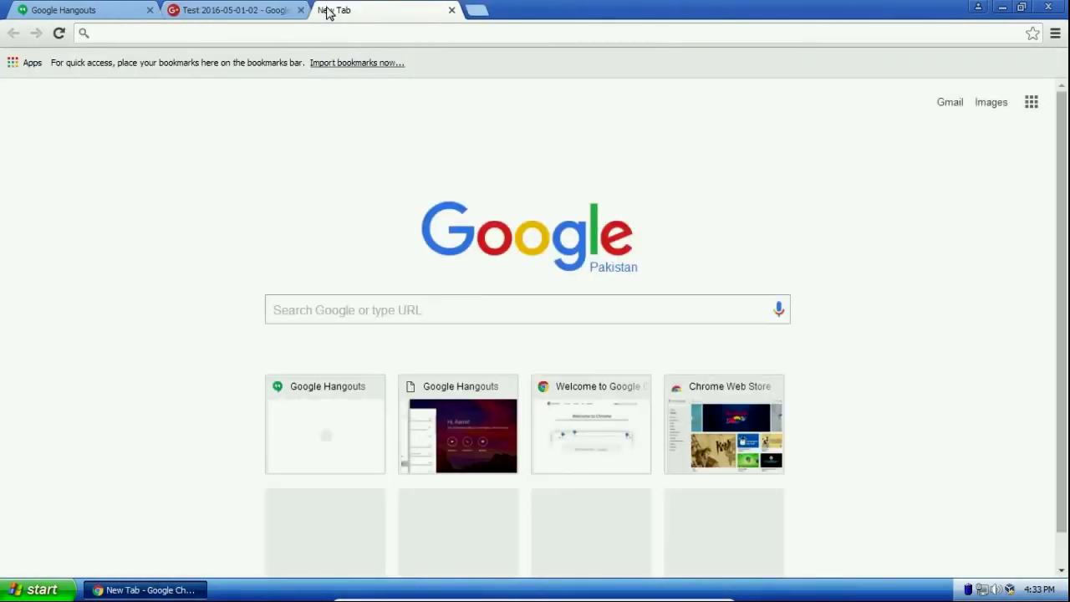
text(you)
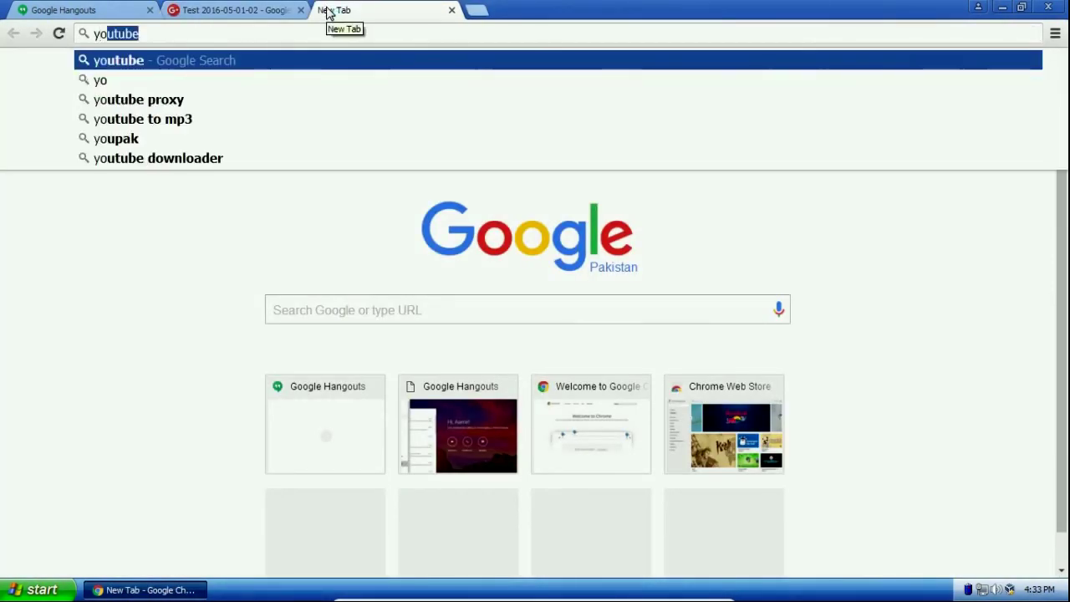
text(tube.com)
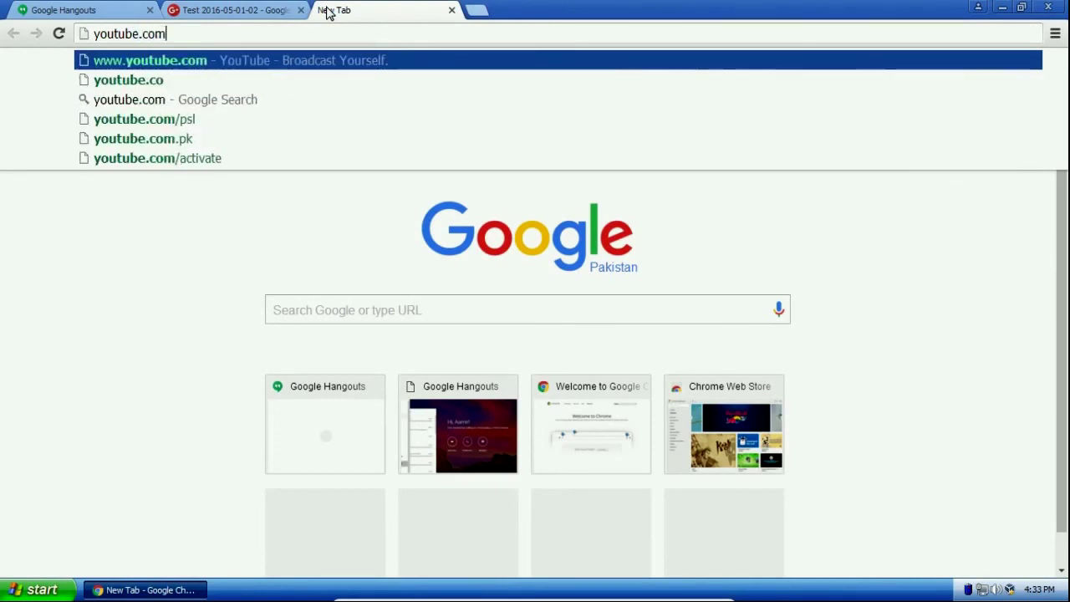
text(/asakpke)
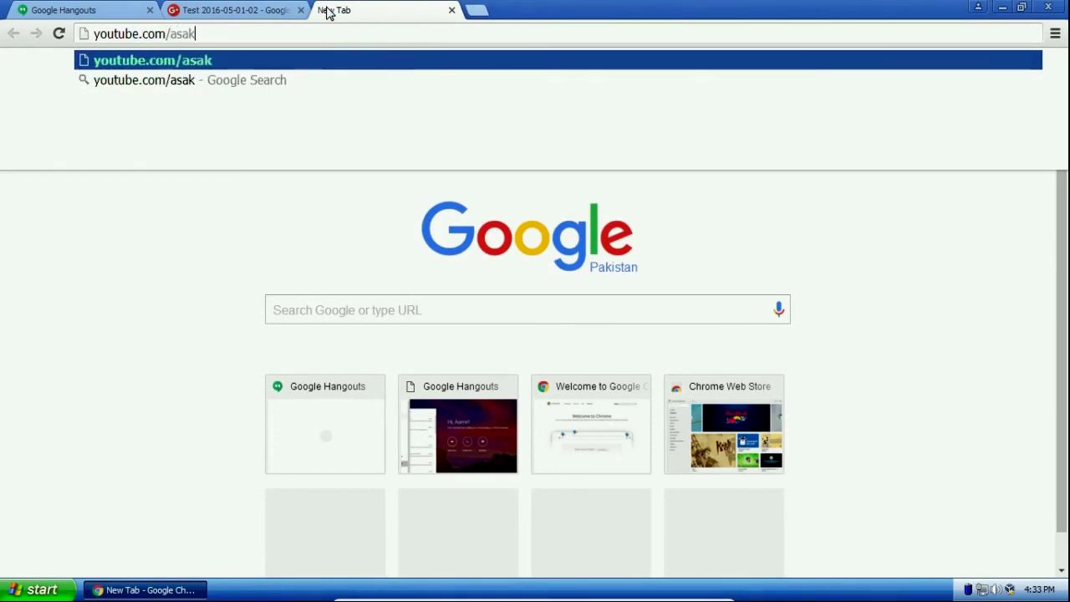
key(Return)
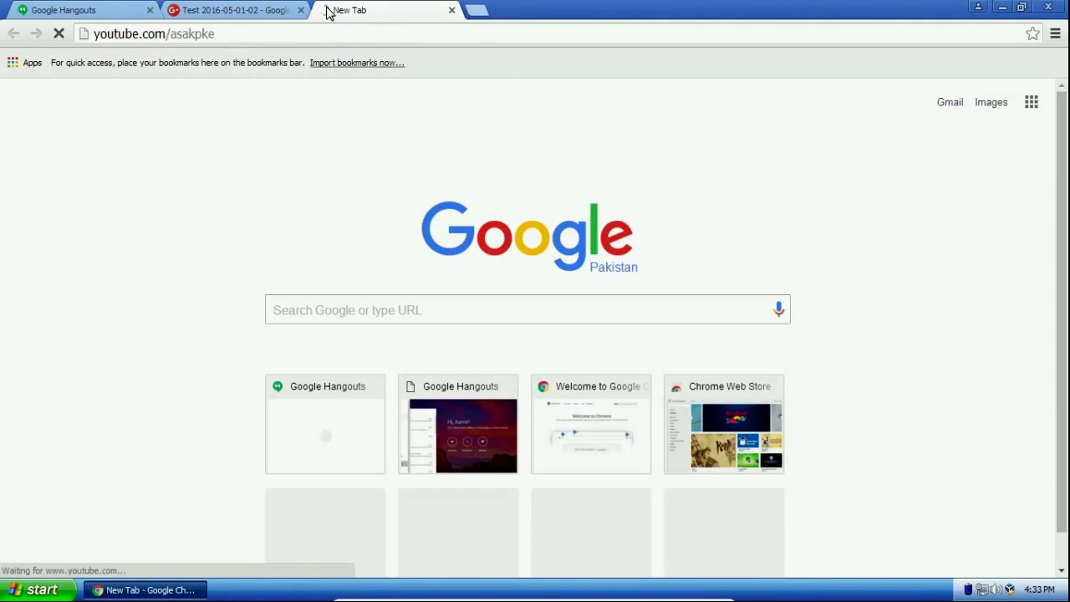
click(248, 8)
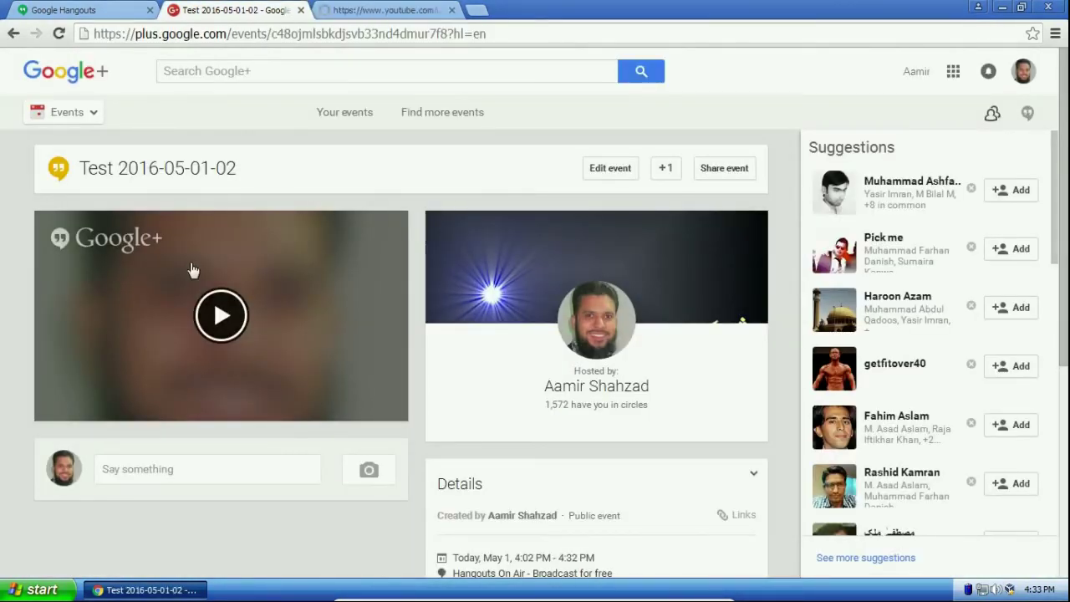
Play the broadcast recording on the Google+ event page briefly, then pause it.
click(222, 315)
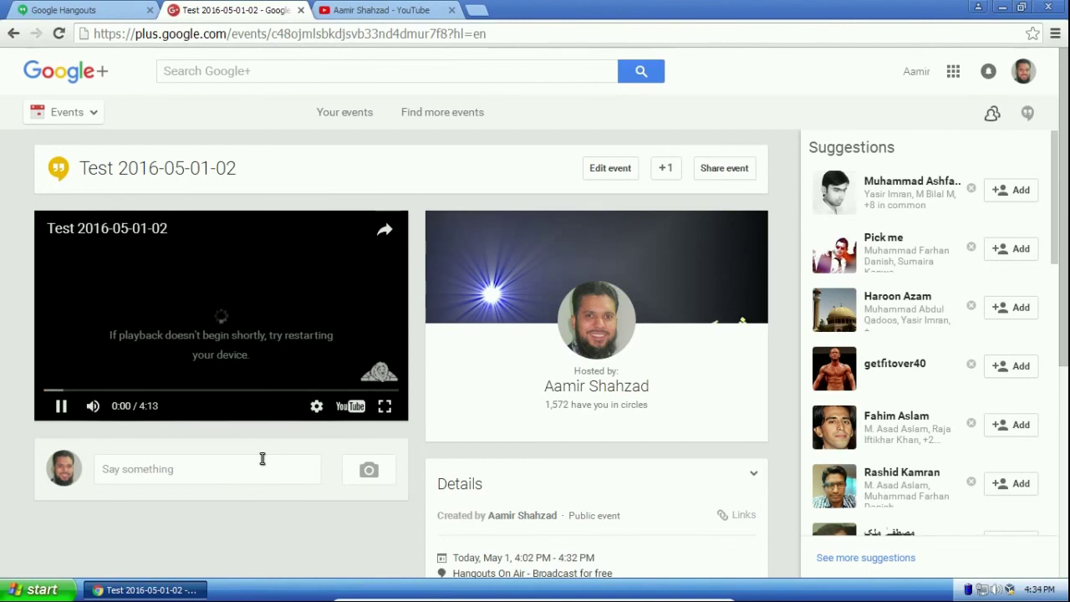
click(61, 408)
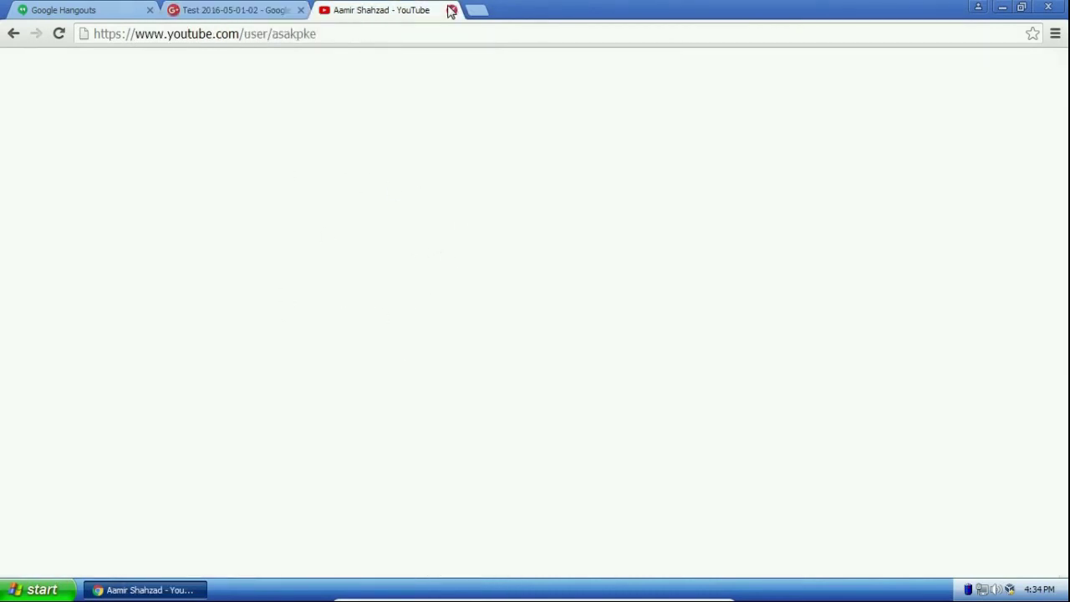
click(450, 10)
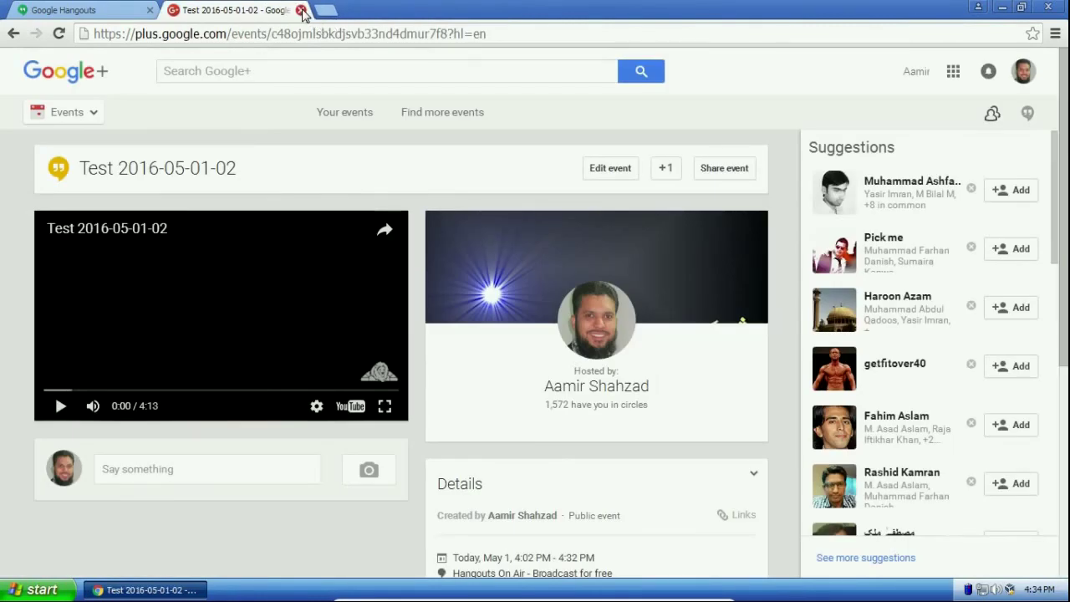
click(301, 10)
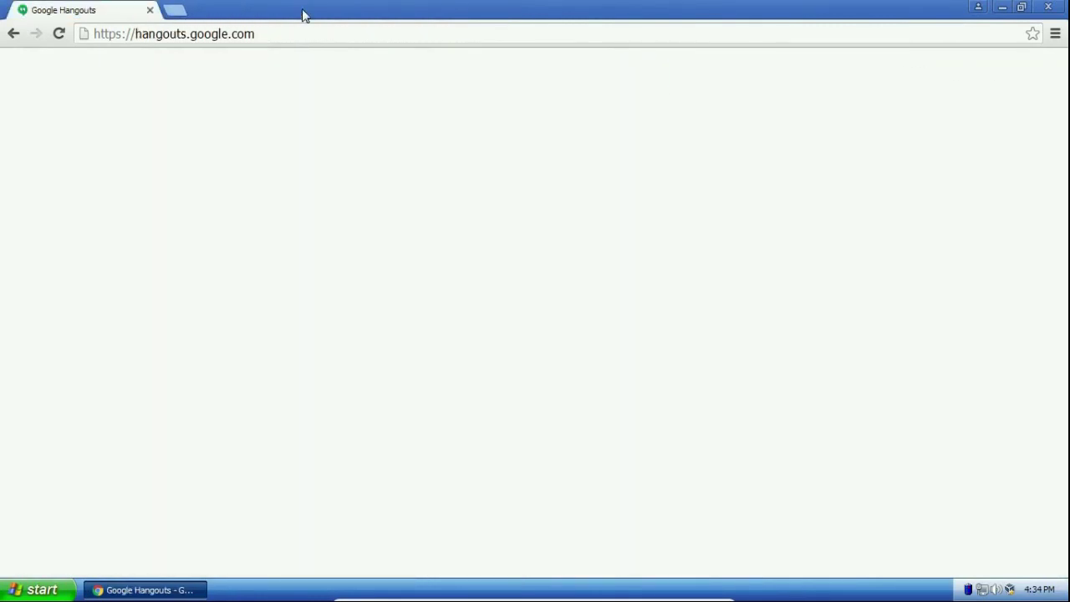
click(151, 11)
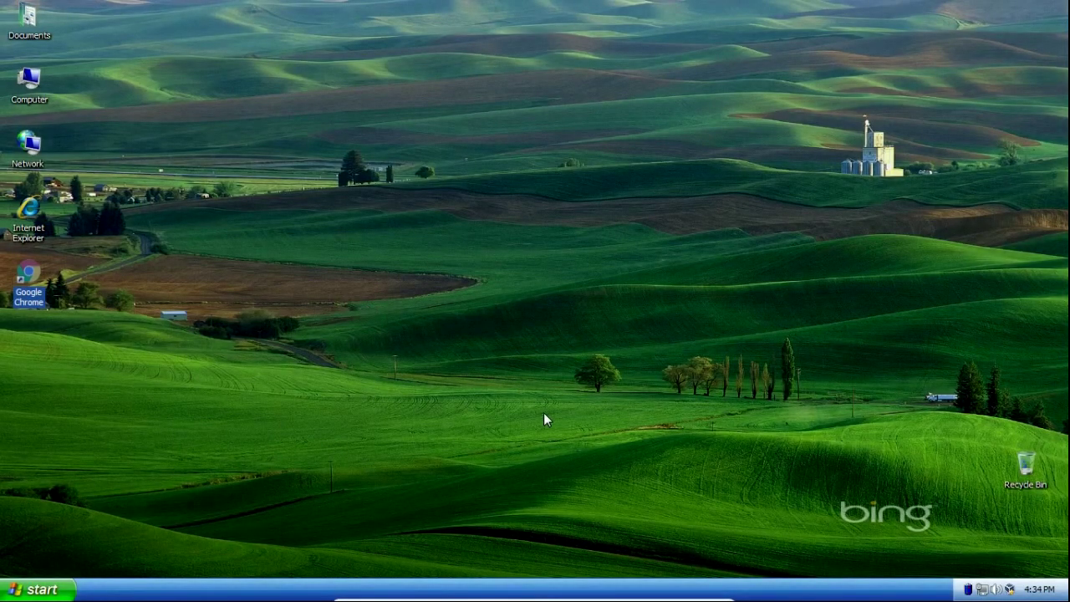